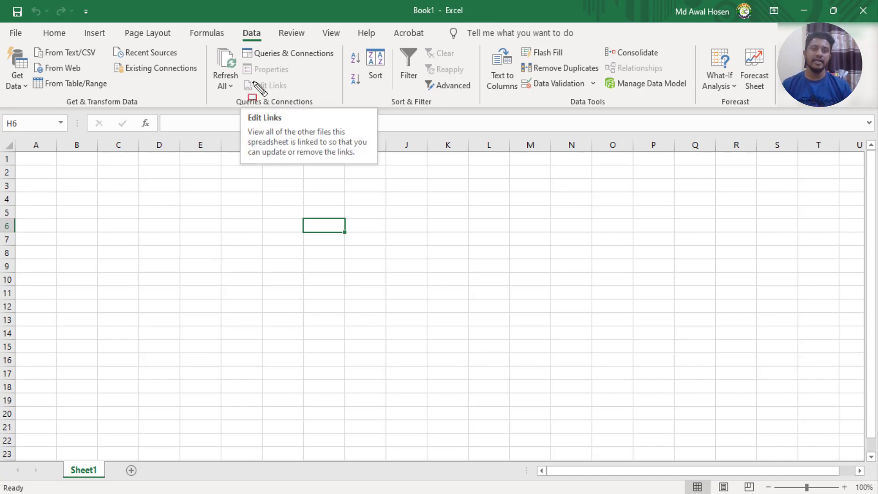
drag(240, 75, 297, 96)
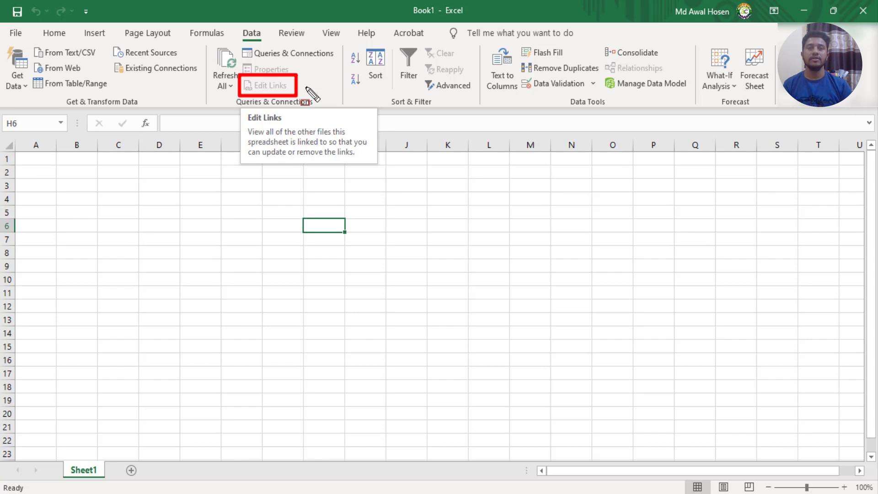
key(Escape)
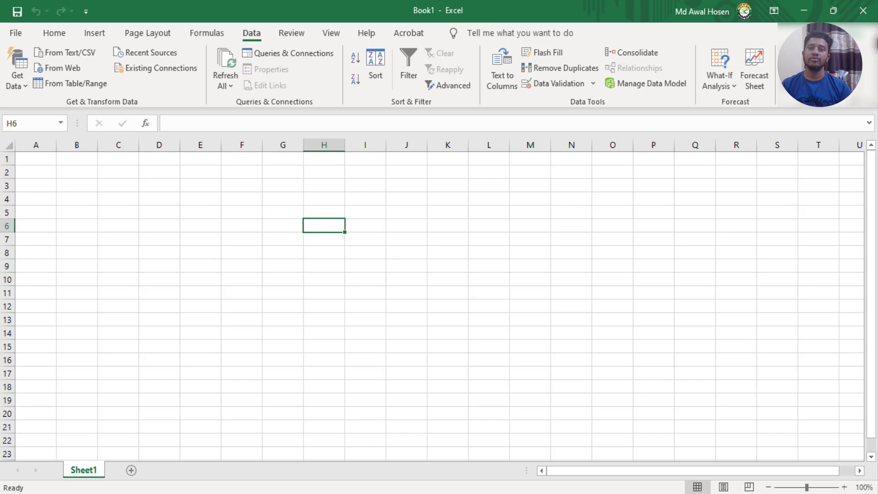
- Close the blank workbook and open the Links File folder on the desktop
click(868, 12)
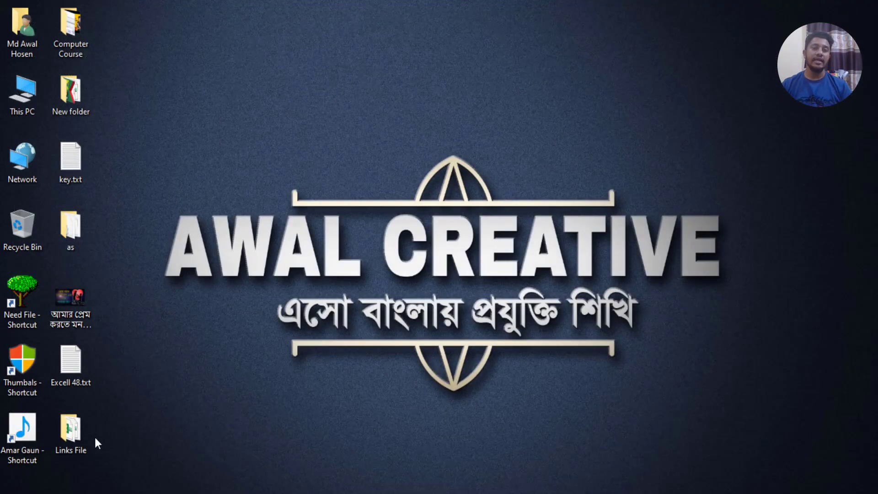
click(62, 431)
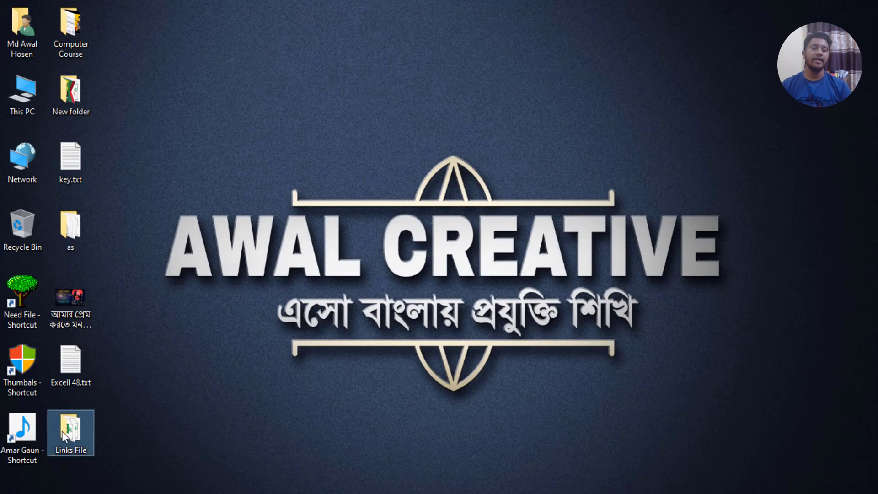
double_click(83, 423)
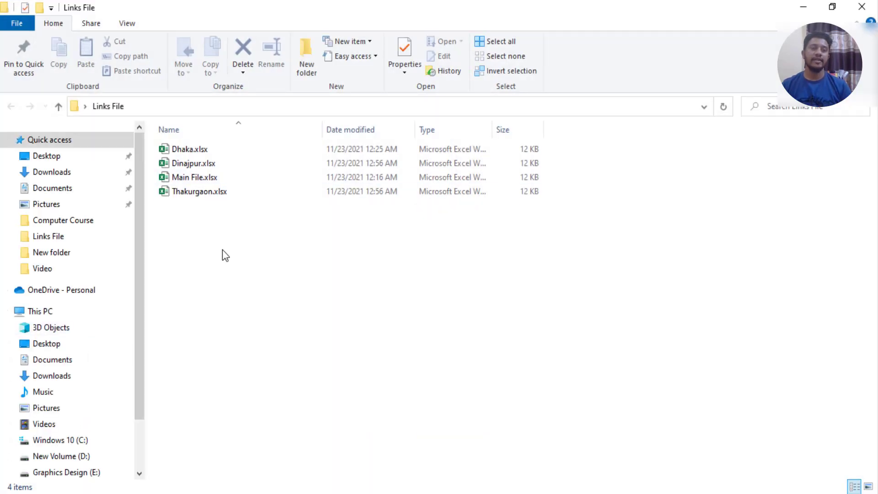
drag(222, 250, 262, 138)
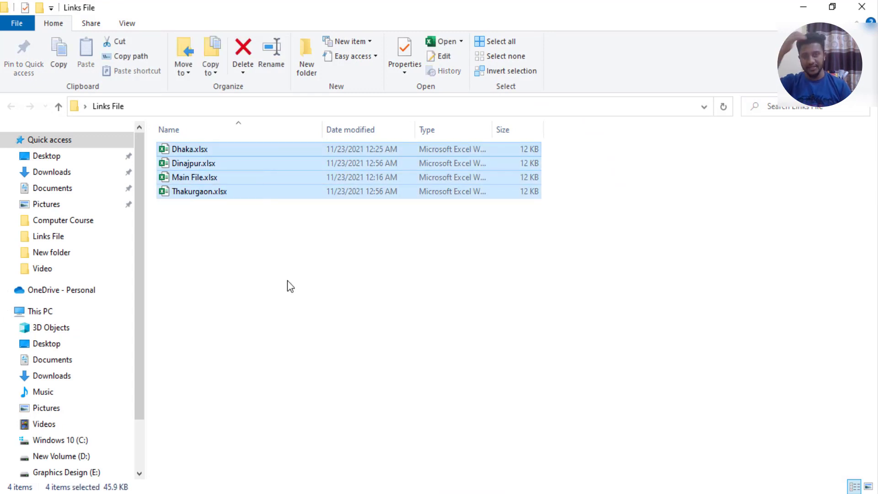
click(282, 149)
click(251, 164)
click(242, 177)
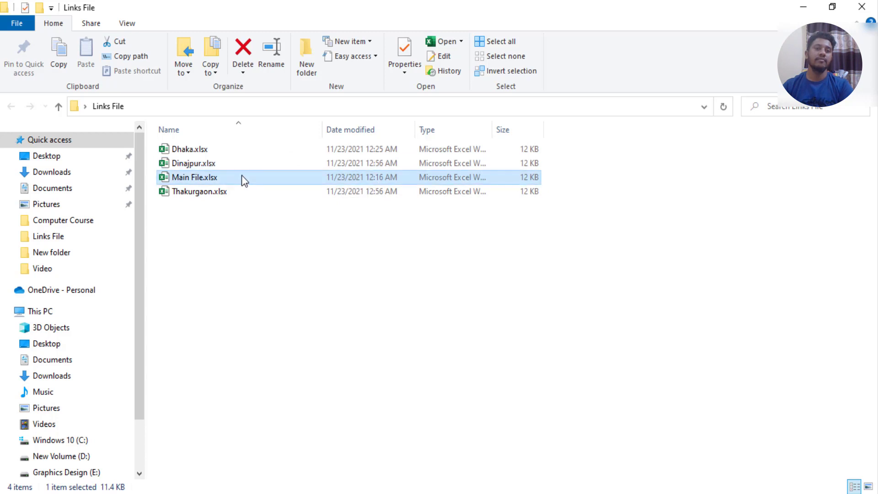
click(226, 191)
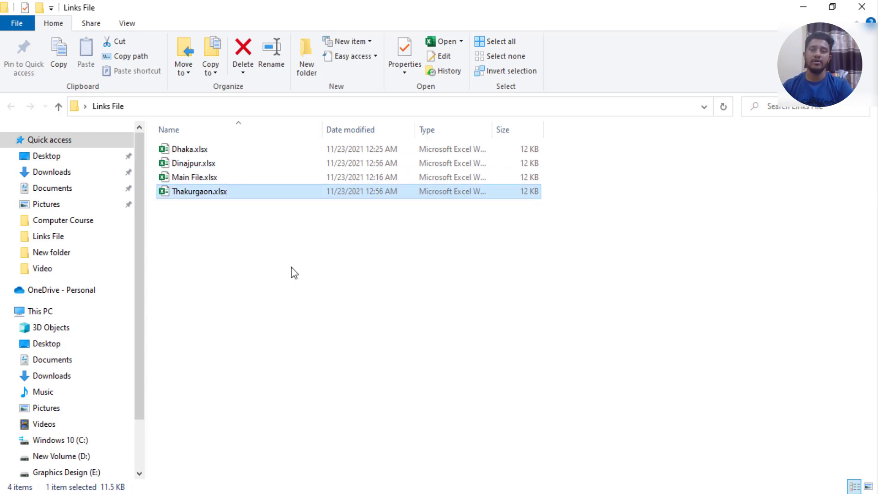
- Turn on the file preview and look through the labour hours table in Main File.xlsx
click(208, 180)
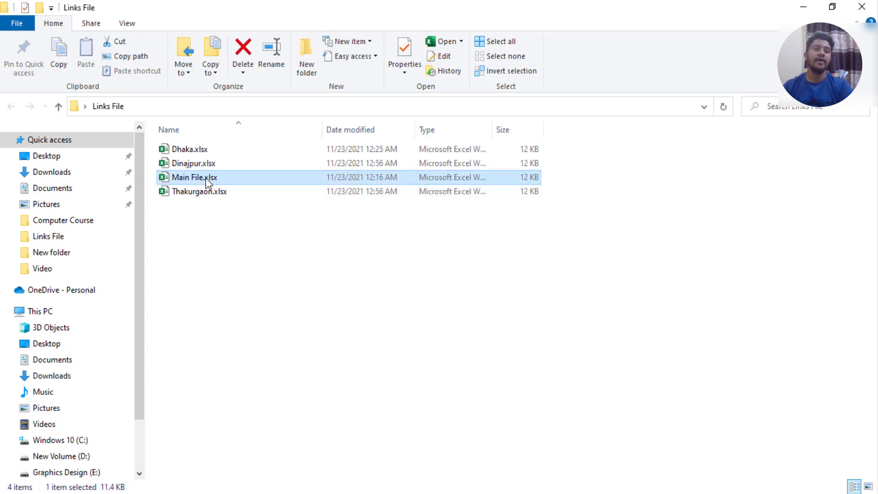
click(133, 19)
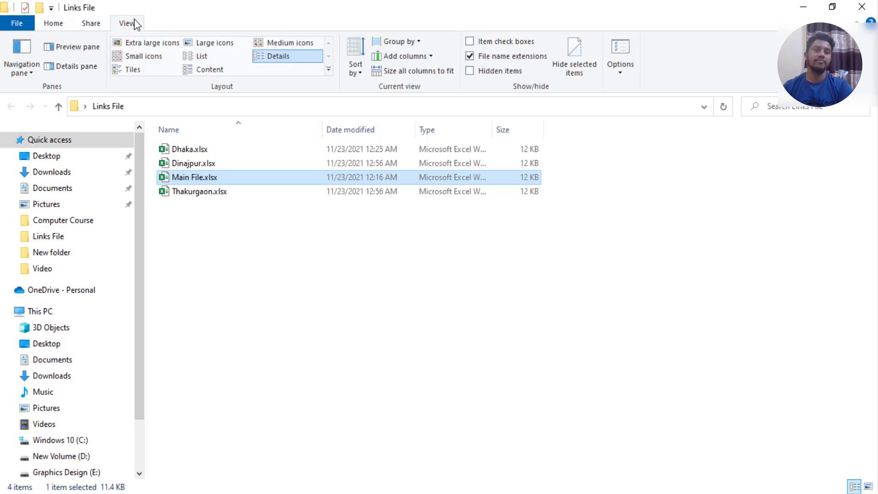
click(93, 50)
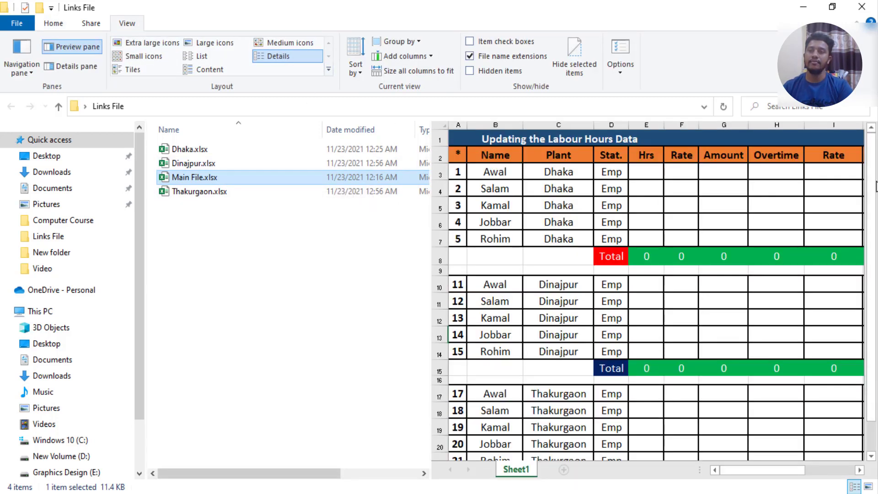
drag(871, 166, 874, 256)
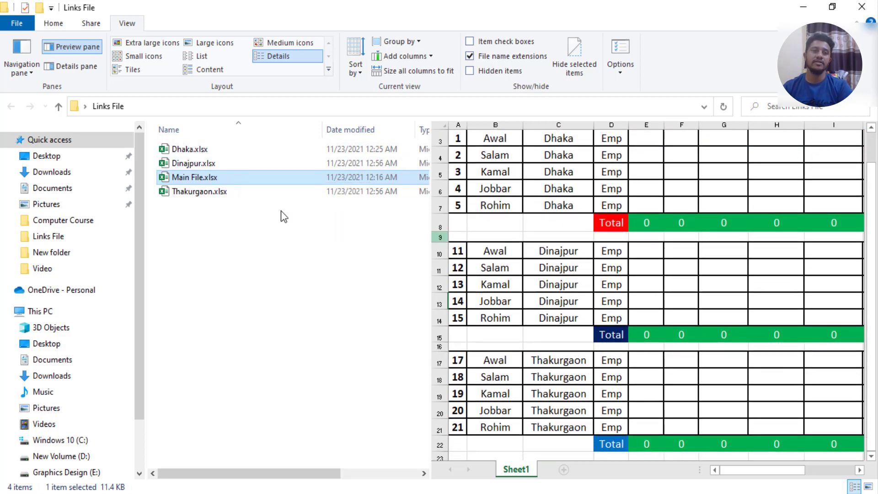
- Preview Thakurgaon.xlsx, Dhaka.xlsx and Dinajpur.xlsx to compare their labour hours data with Main File.xlsx
click(204, 191)
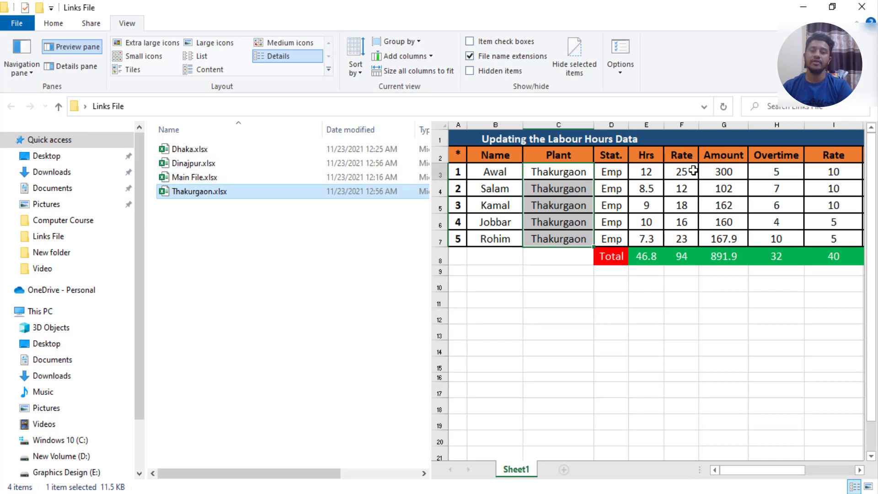
click(212, 152)
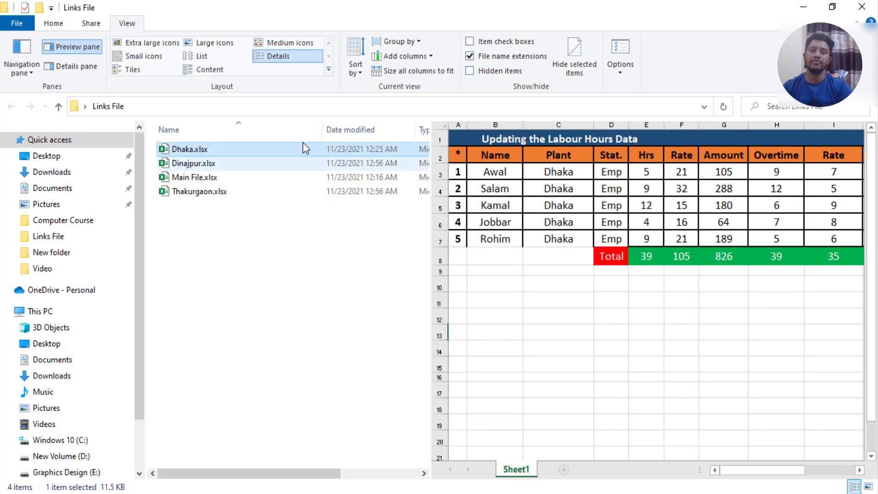
click(209, 164)
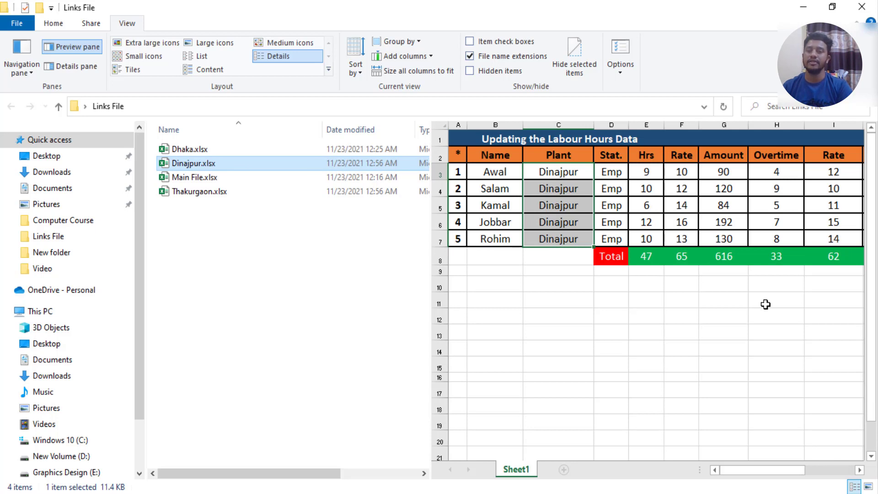
click(259, 270)
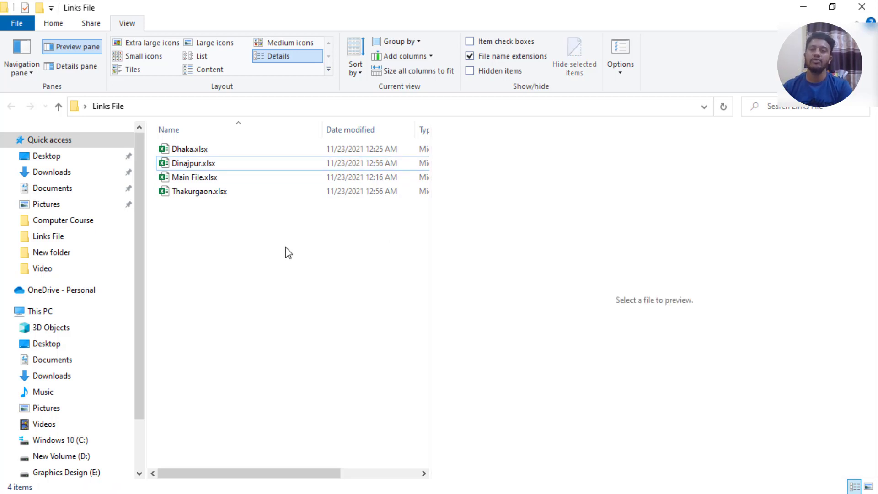
click(230, 195)
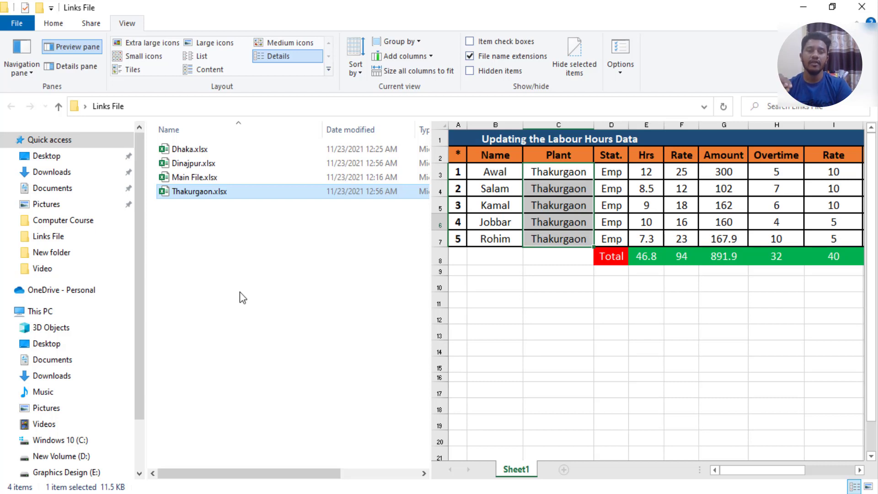
click(224, 177)
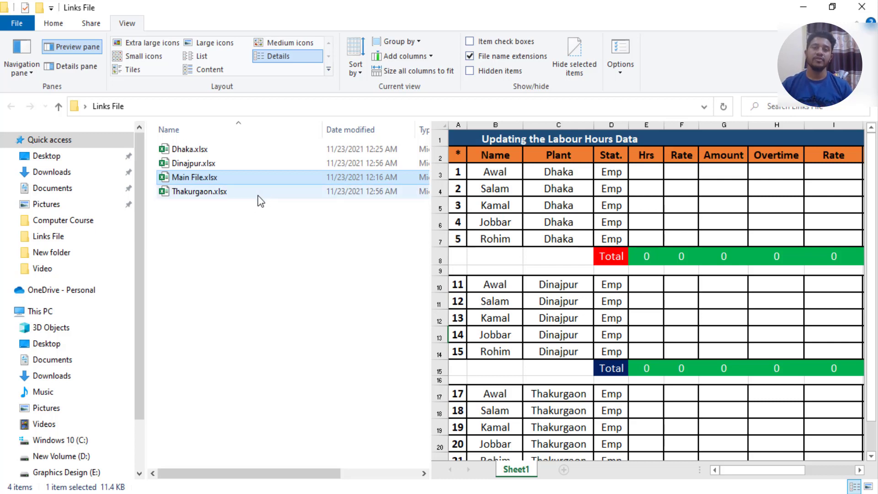
- Turn off the file preview and open Main File.xlsx in Excel
click(73, 45)
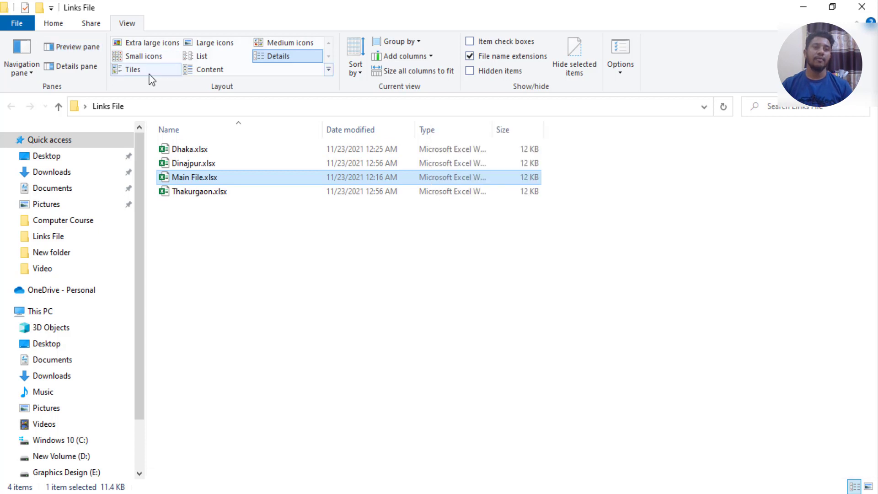
click(258, 243)
click(194, 180)
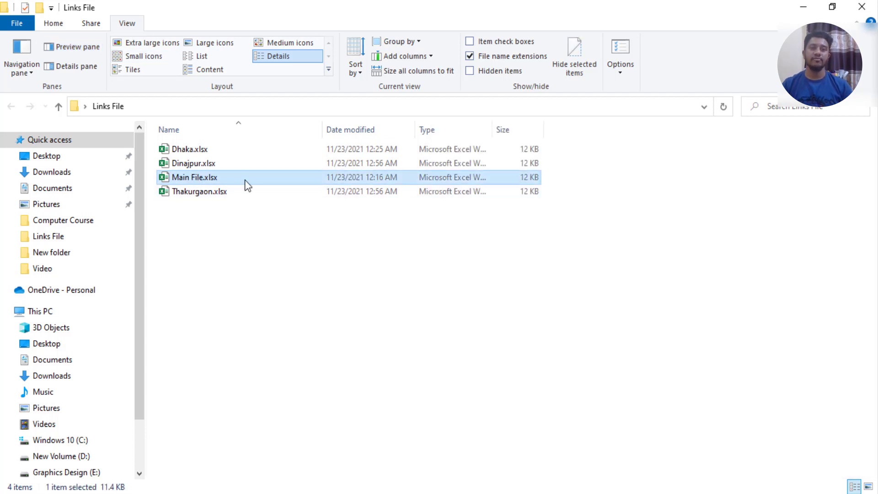
double_click(239, 180)
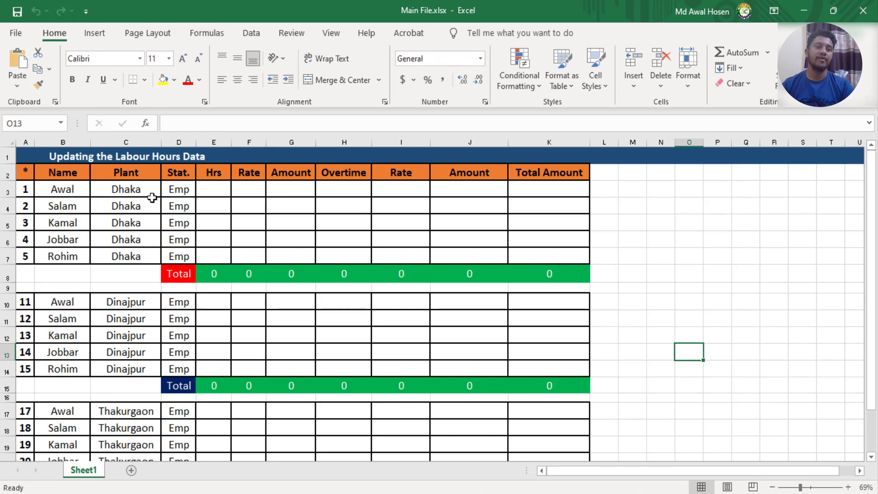
mouse_move(25, 172)
mouse_down()
mouse_move(153, 321)
mouse_move(470, 352)
mouse_move(517, 433)
mouse_move(506, 435)
mouse_up()
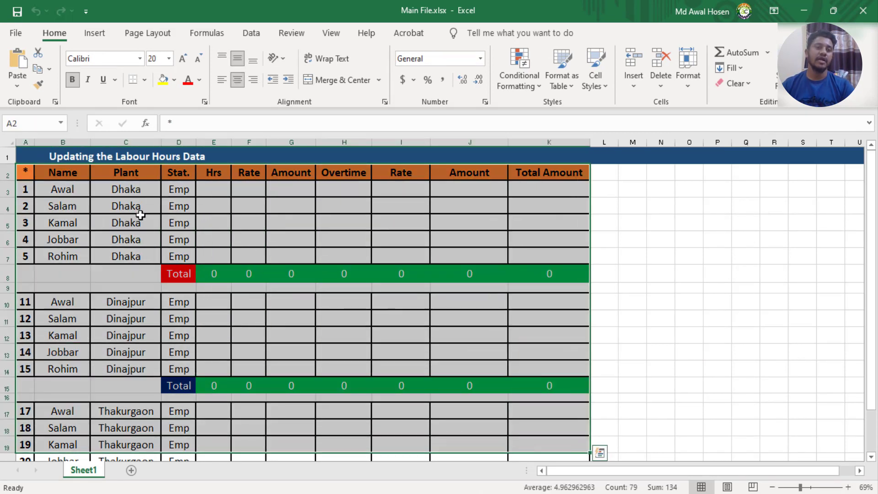
click(138, 218)
click(135, 317)
click(144, 423)
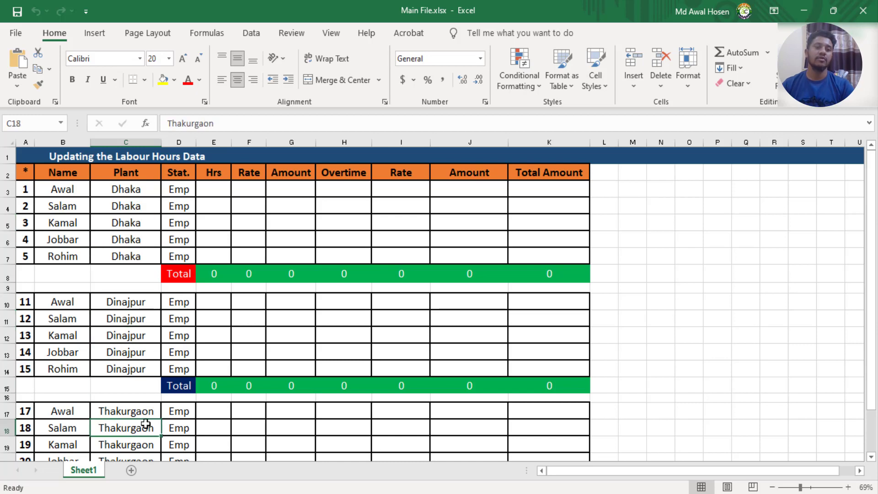
click(873, 240)
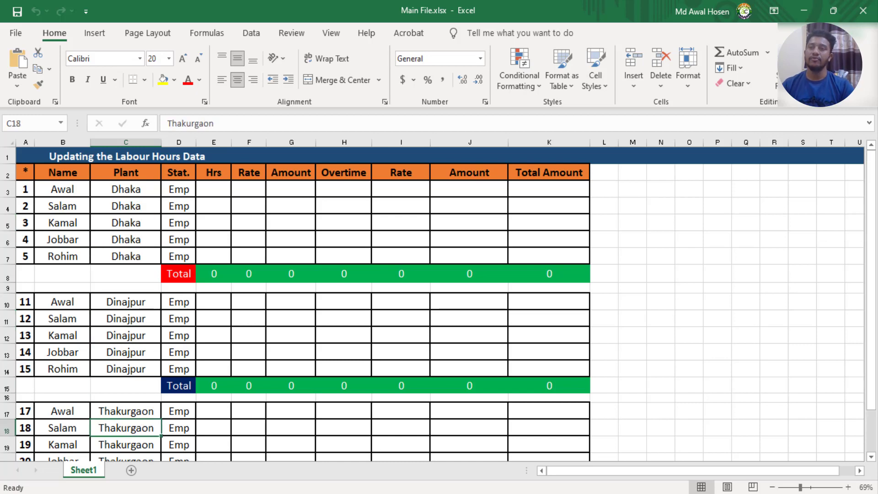
- Open Dhaka.xlsx from the Links File folder alongside the main workbook and dismiss the licence notice
click(807, 15)
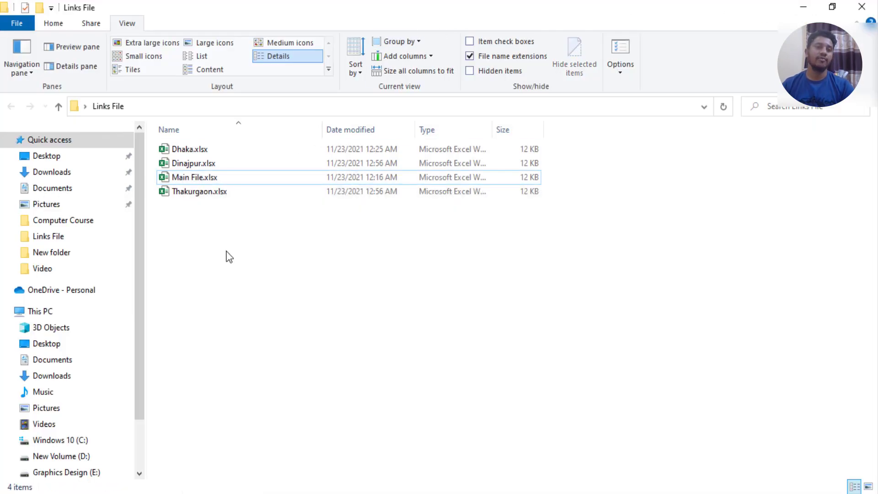
click(196, 148)
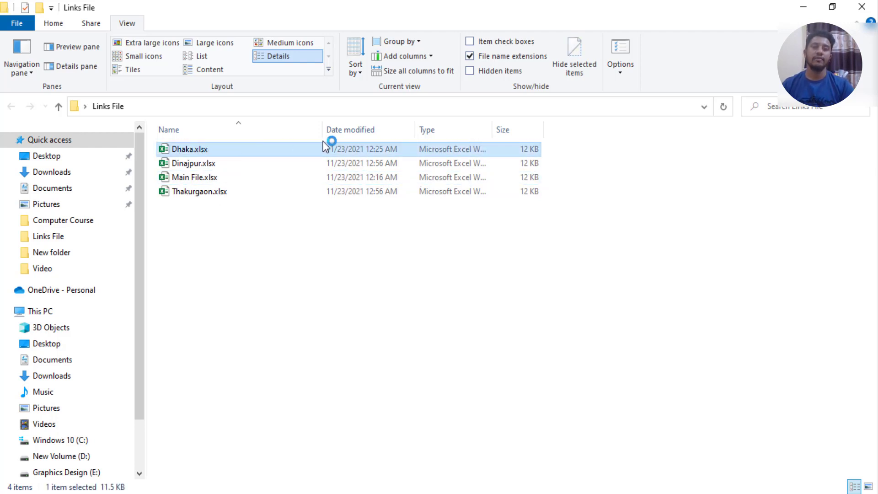
click(803, 6)
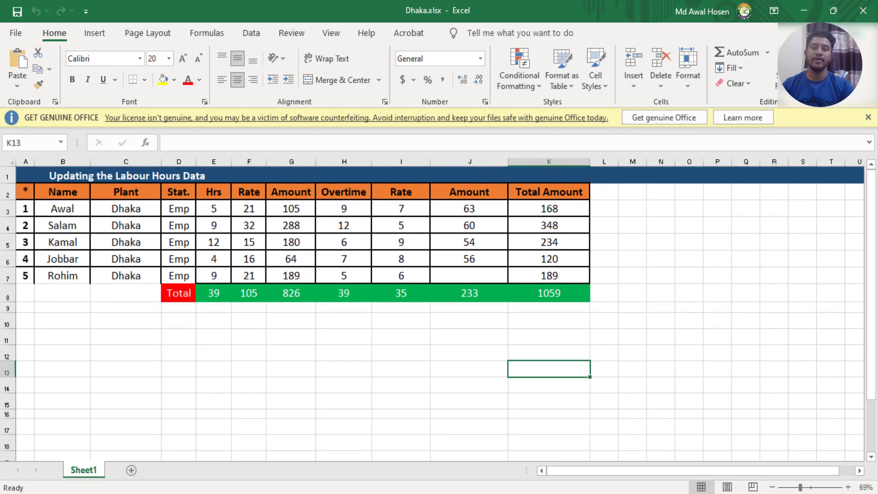
click(868, 117)
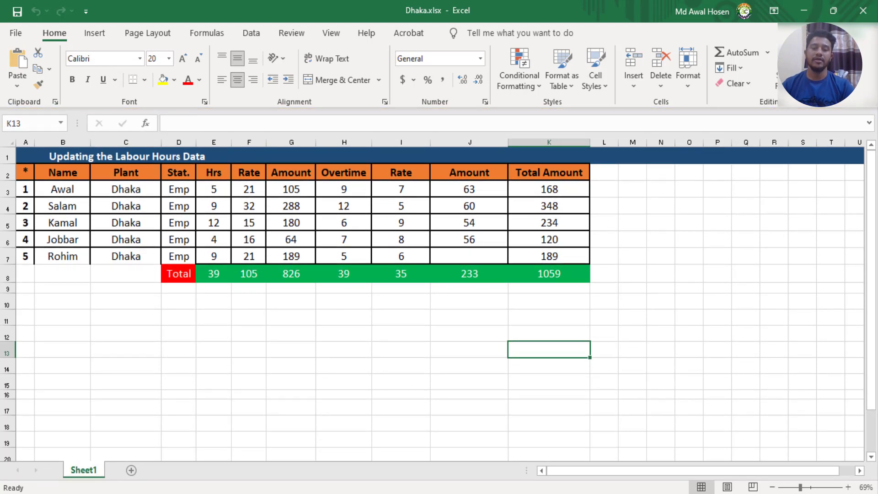
- Switch to Main File.xlsx and select cell E3, the first Hrs cell of the Dhaka block
mouse_move(535, 492)
click(490, 447)
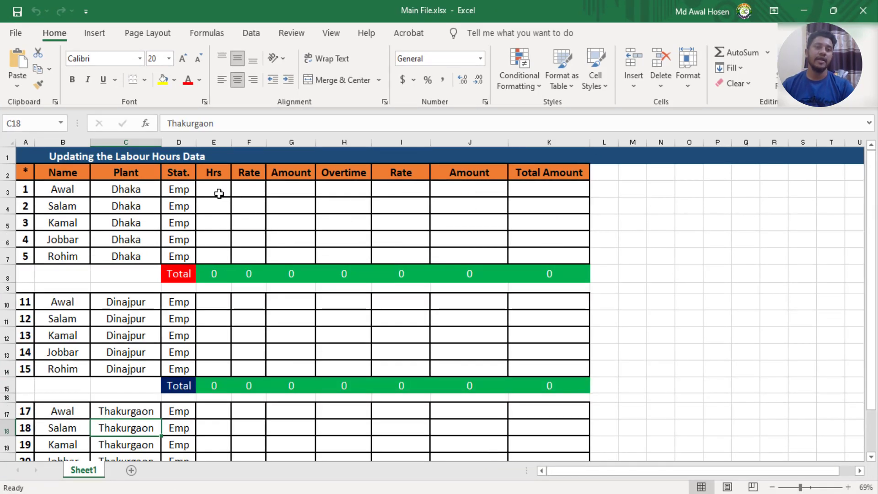
drag(219, 194, 519, 253)
click(521, 252)
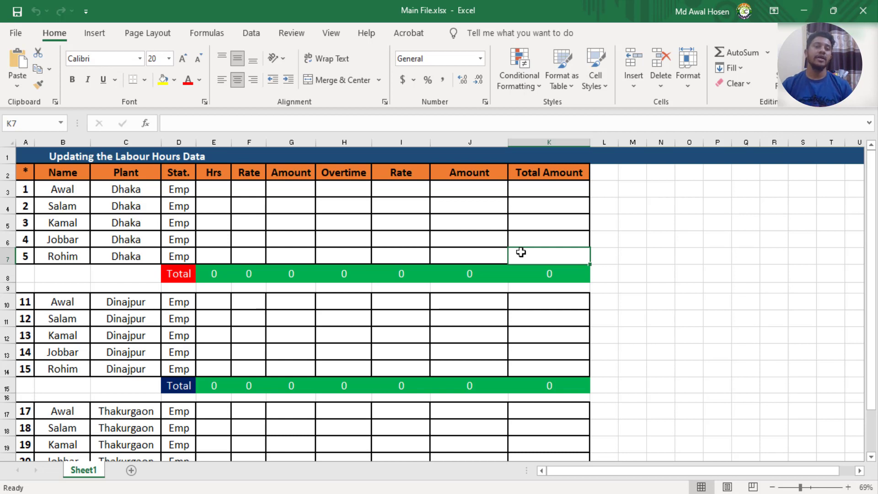
click(218, 191)
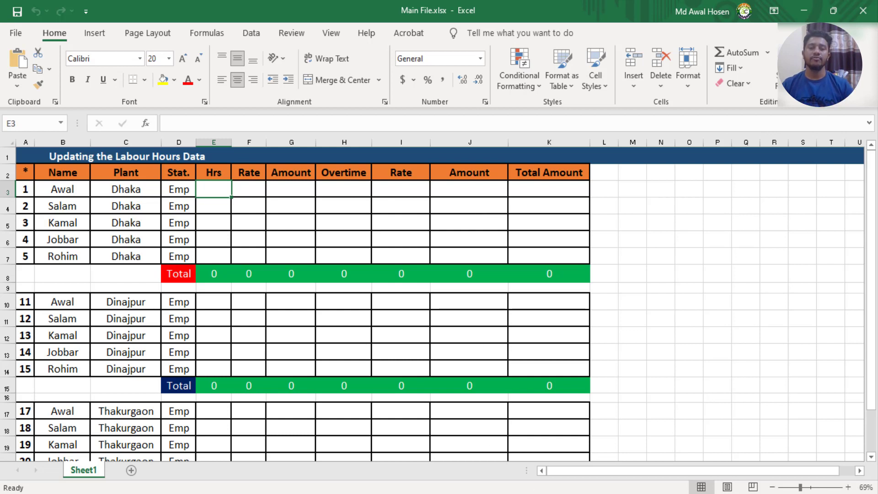
click(603, 455)
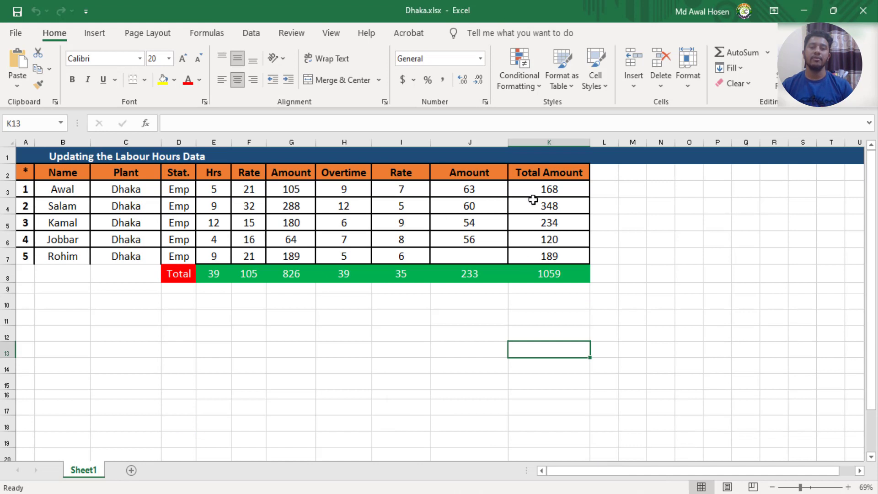
click(531, 493)
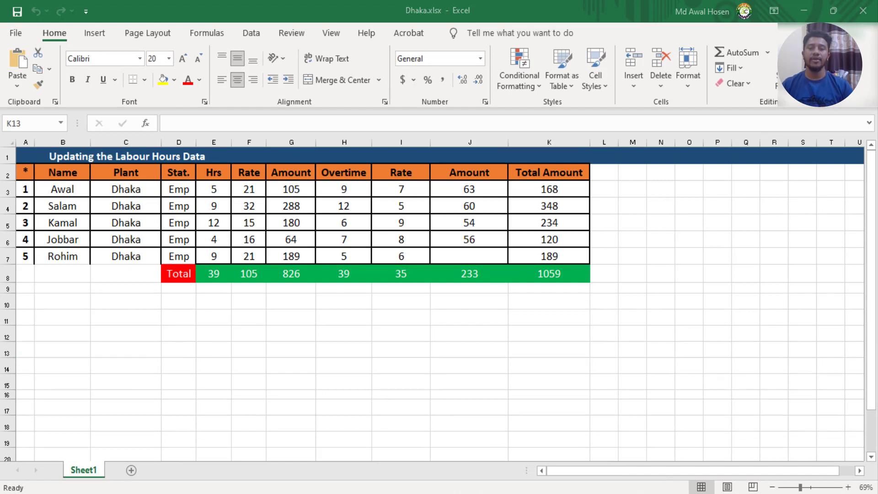
click(506, 466)
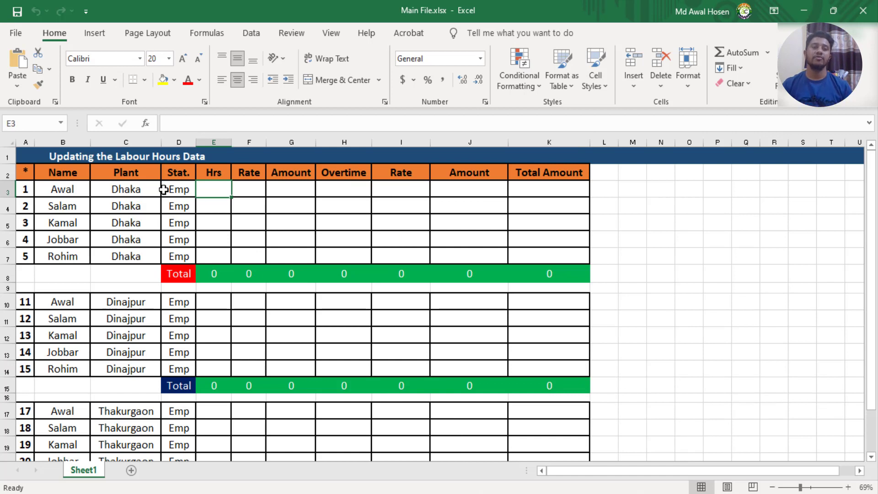
double_click(212, 190)
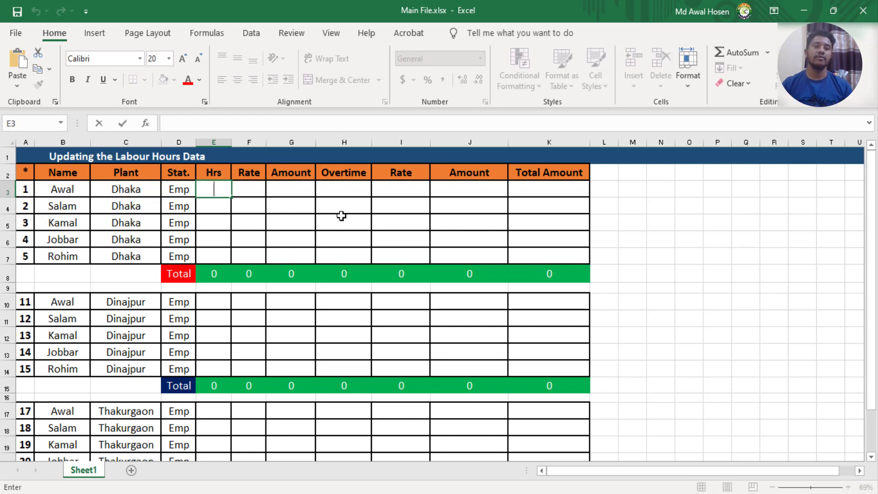
click(355, 227)
- Examine the labour hours data in E3:K7 of Dhaka.xlsx and the formulas in its Total row
mouse_move(514, 491)
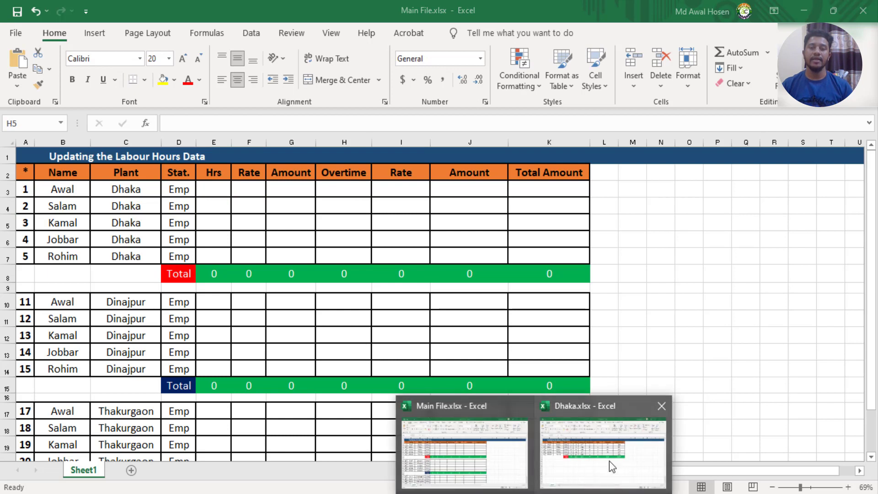
click(609, 450)
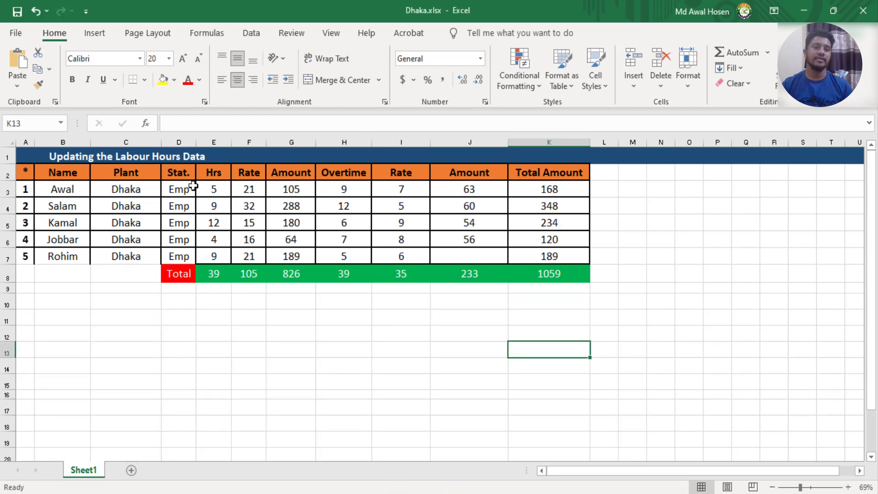
drag(207, 190, 533, 252)
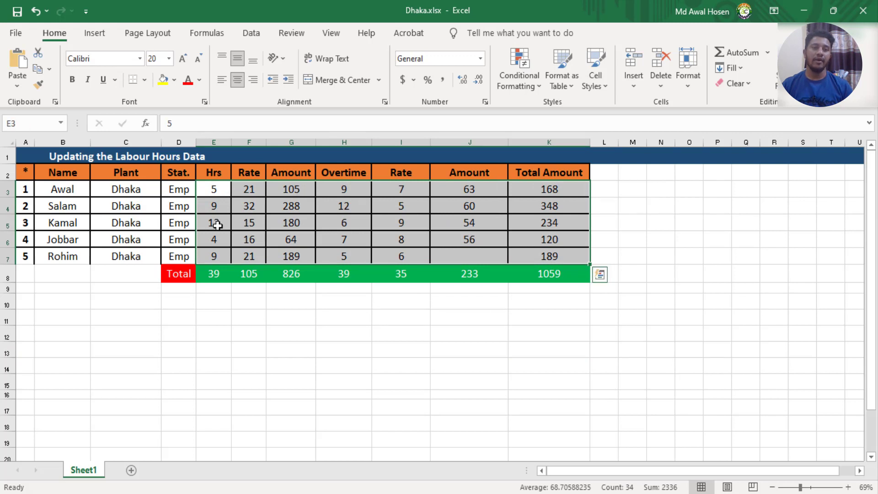
click(212, 285)
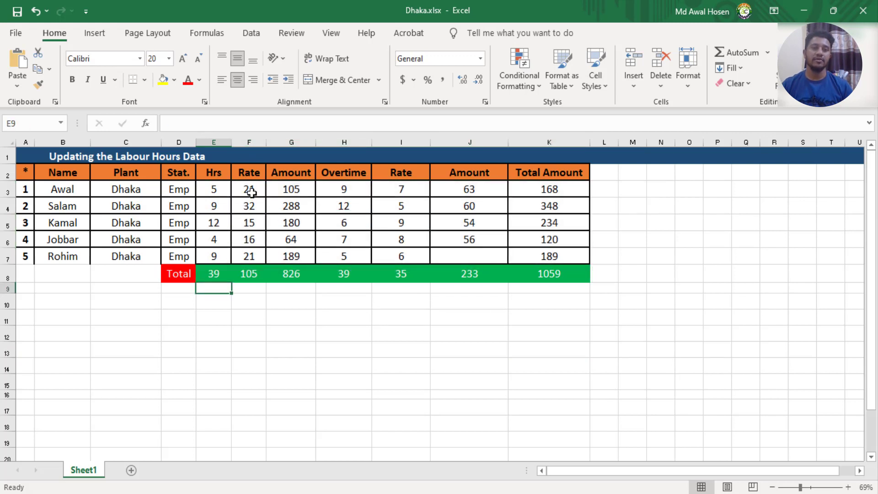
drag(250, 190, 249, 240)
click(249, 279)
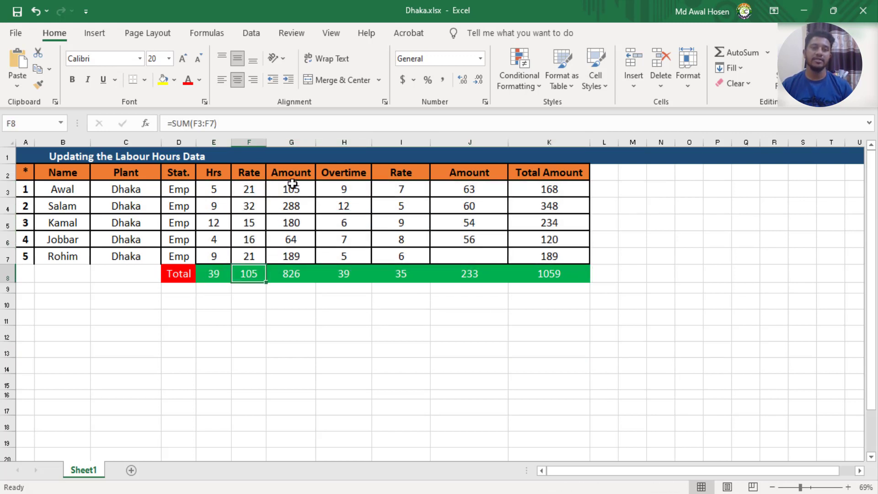
drag(290, 187, 293, 240)
click(291, 276)
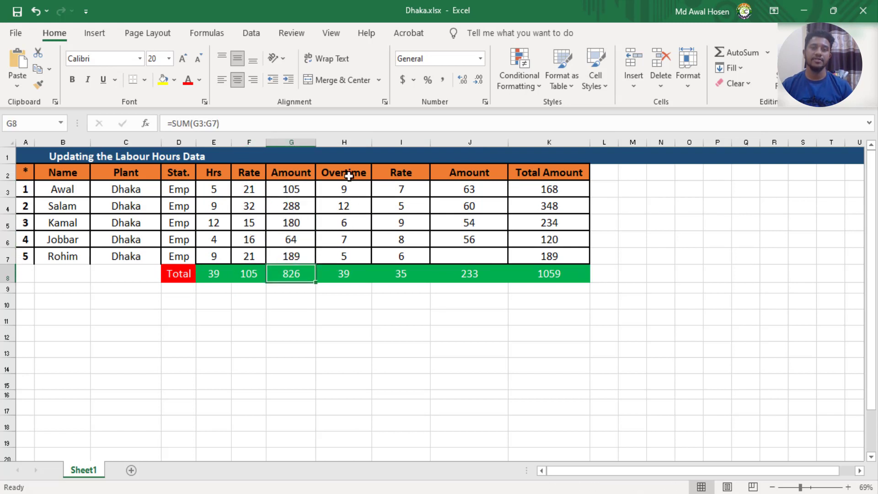
click(346, 276)
click(402, 274)
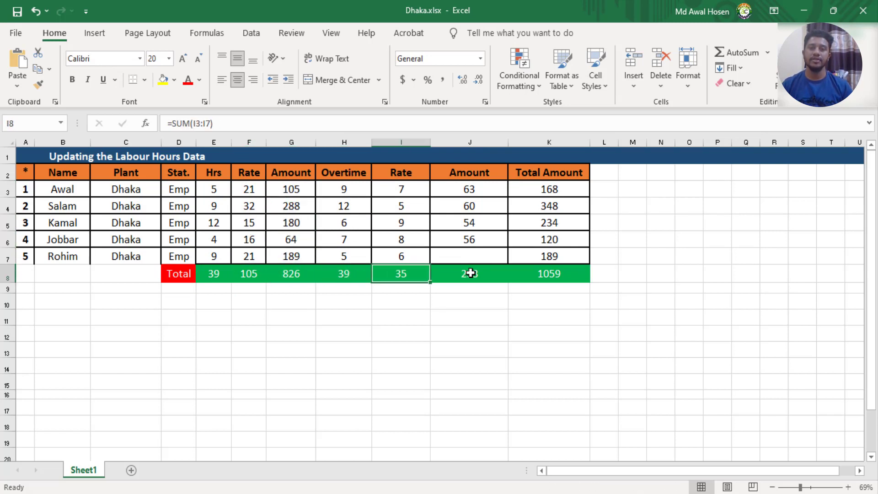
click(470, 274)
click(551, 276)
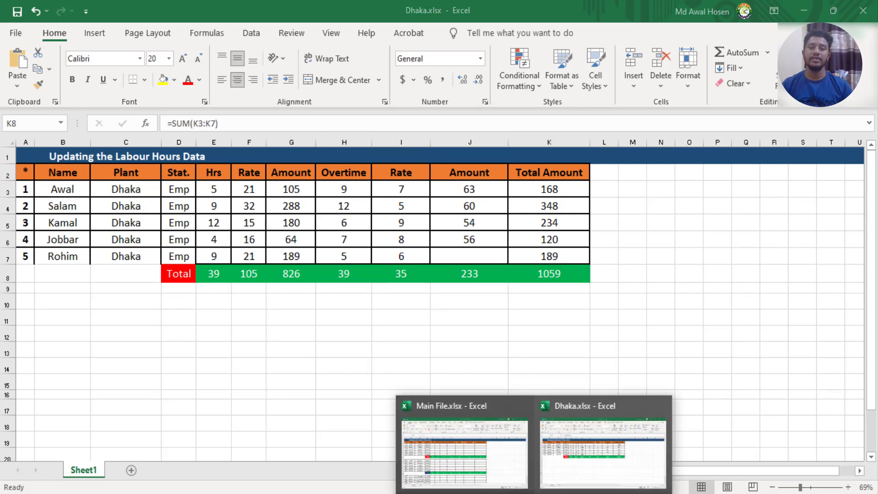
- Start a formula in cell E3 of Main File.xlsx that references the range E3:K7 on Sheet1 of Dhaka.xlsx
click(498, 468)
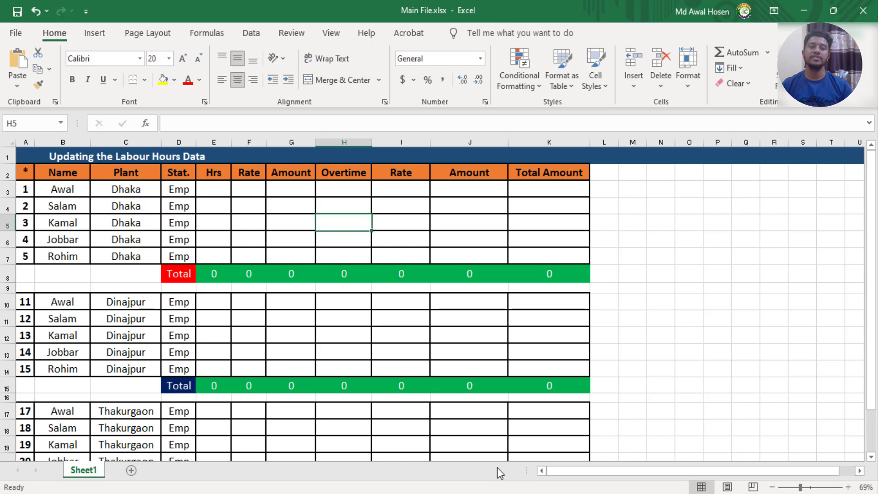
click(211, 187)
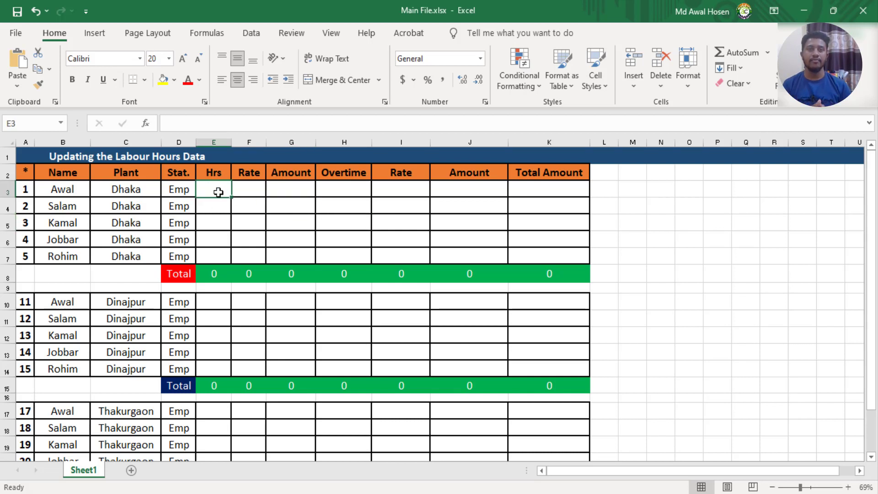
text(=)
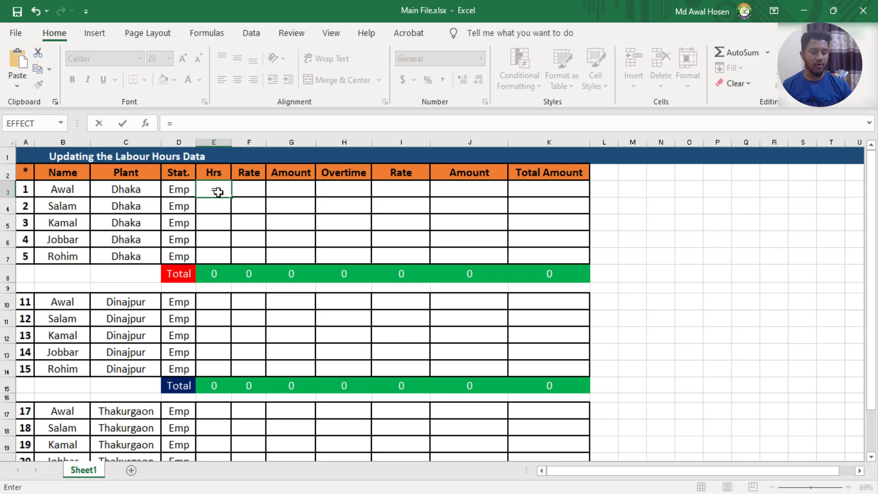
key(alt+Tab)
key(alt+Left)
key(alt+Left)
key(alt+Right)
key(alt+Down)
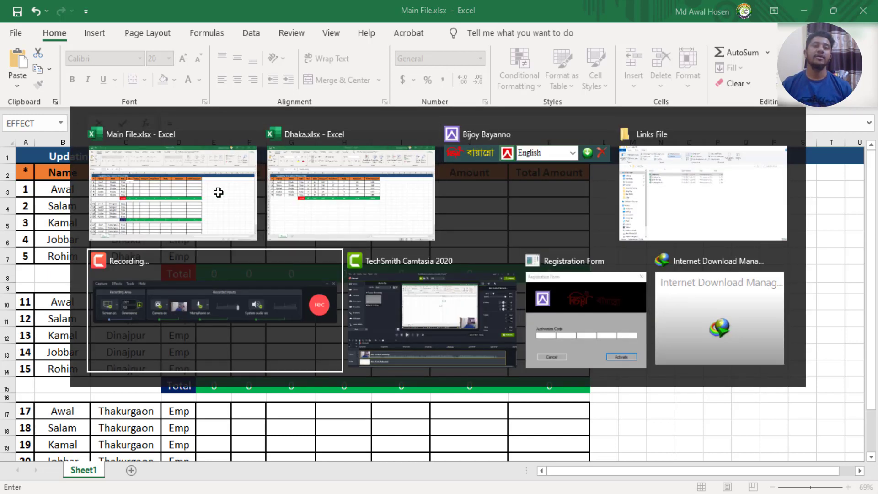
key(alt+Right)
key(alt+Right)
key(alt+Right)
key(alt+Right)
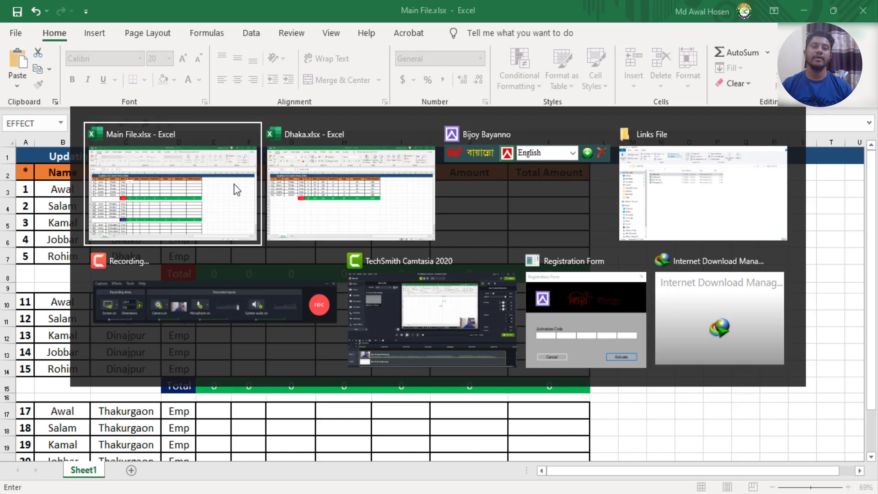
key(alt+Tab)
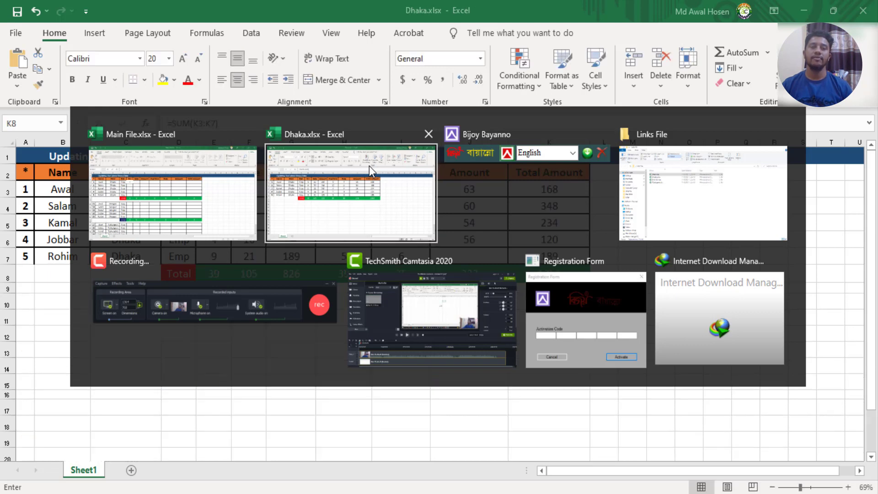
click(369, 167)
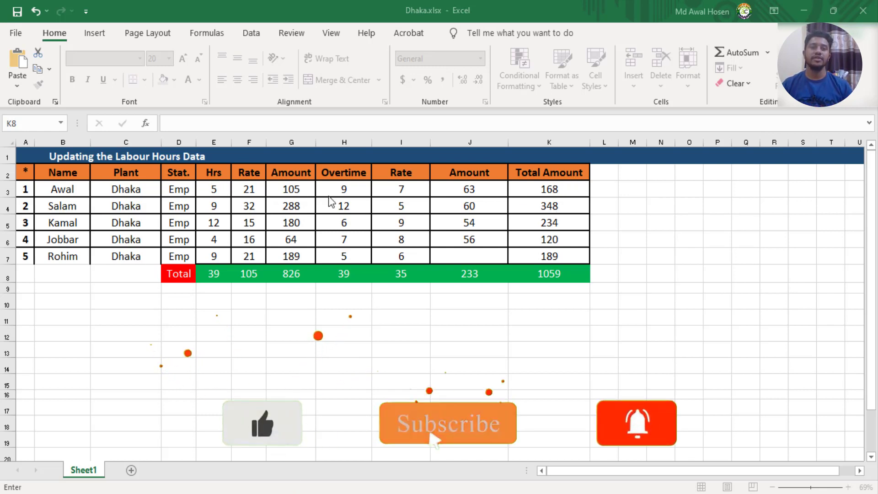
click(210, 189)
drag(210, 188, 535, 256)
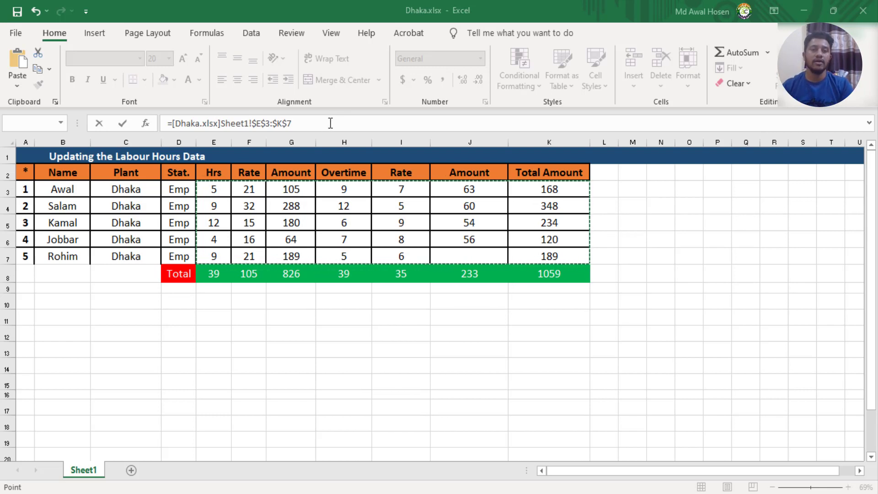
- Make the formula's references relative so it reads =[Dhaka.xlsx]Sheet1!E3:K7, and enter it in Main File.xlsx
click(288, 124)
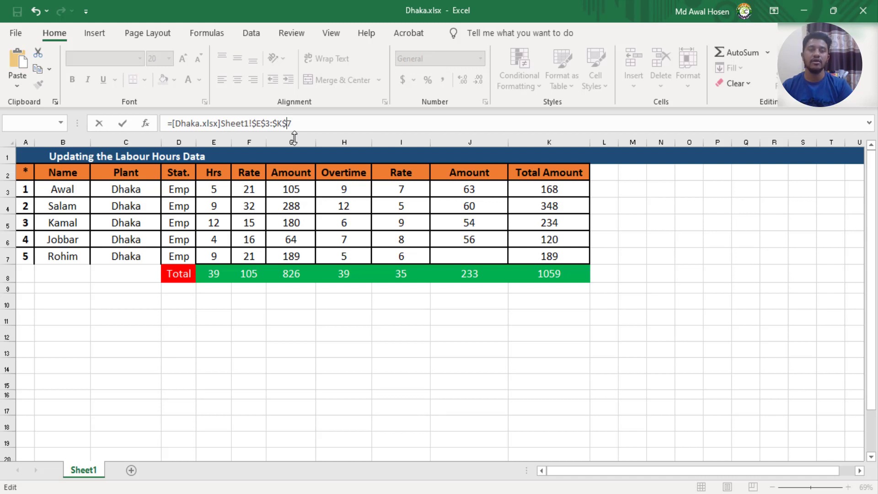
key(Delete)
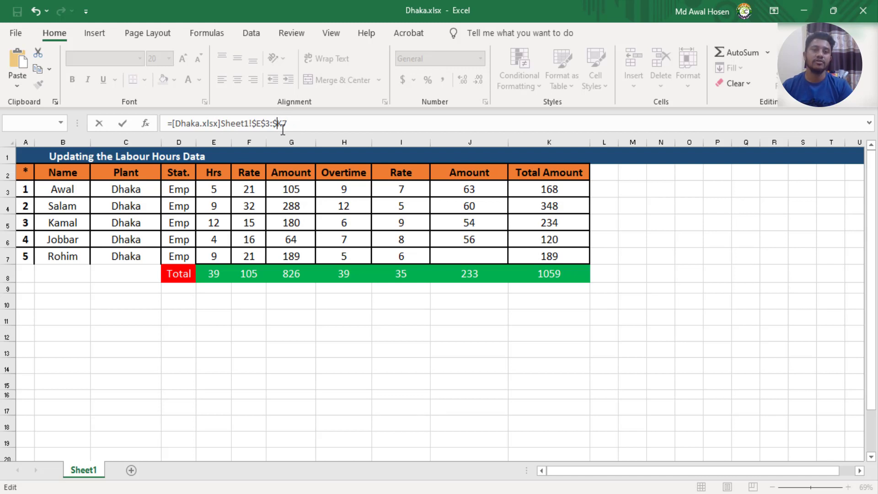
key(BackSpace)
key(Left)
key(Left)
key(BackSpace)
double_click(259, 123)
key(F4)
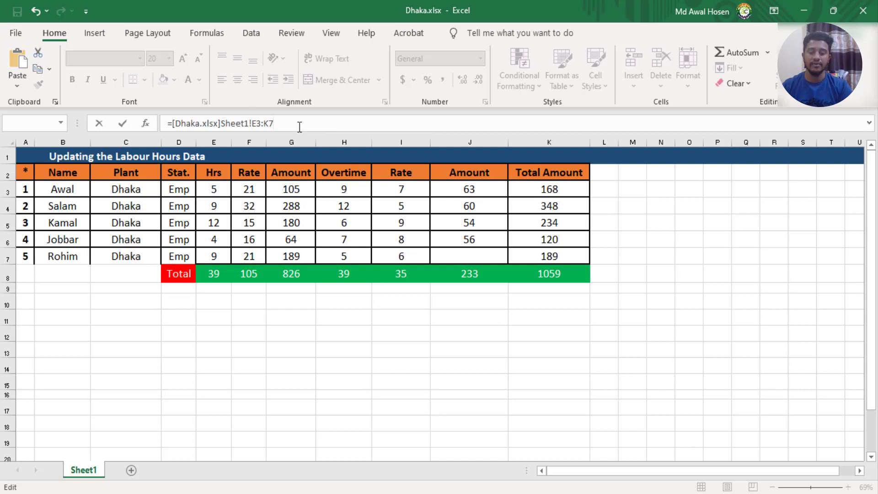
key(Return)
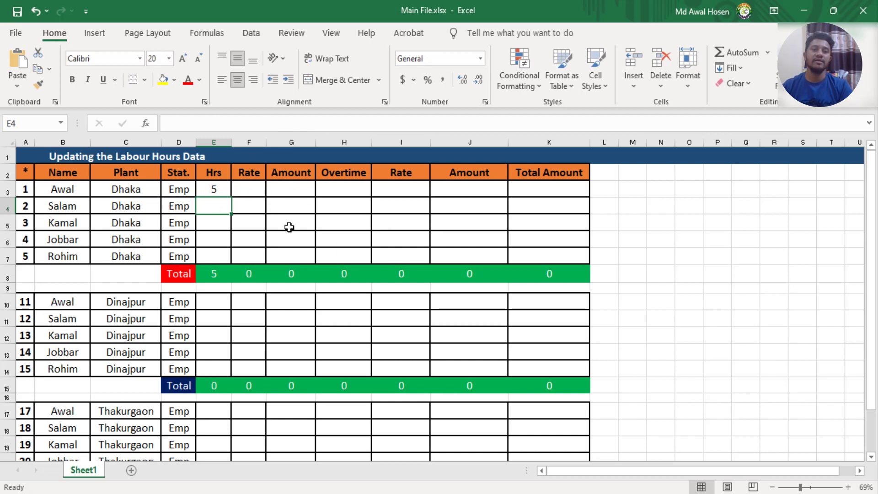
- Fill the E3 link formula down to row 7 and across to column J of the Dhaka block, and recalculate
click(211, 187)
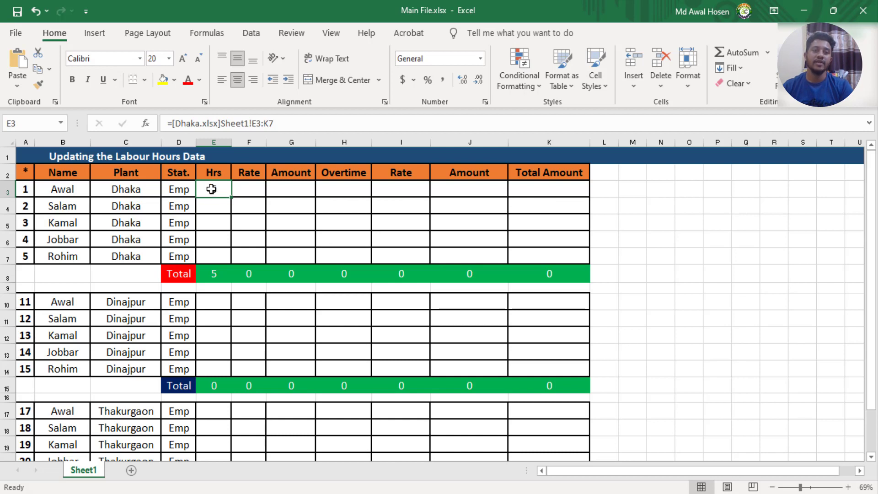
drag(231, 197, 232, 258)
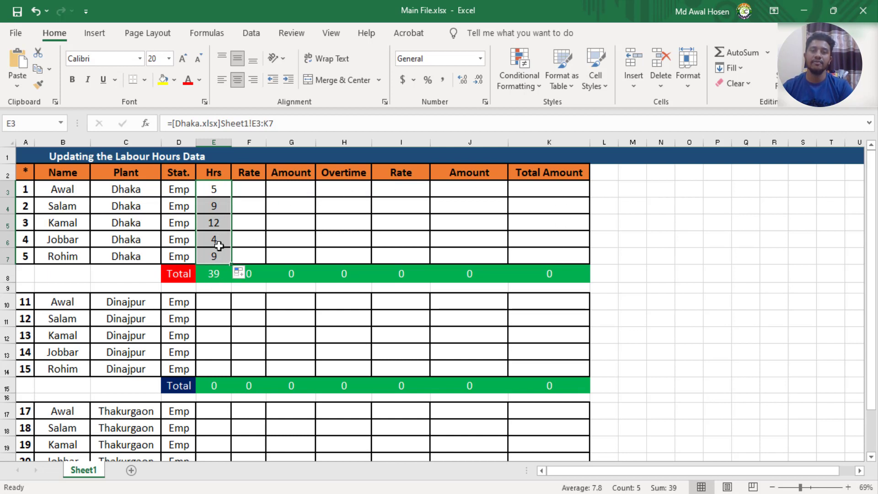
drag(230, 264, 533, 265)
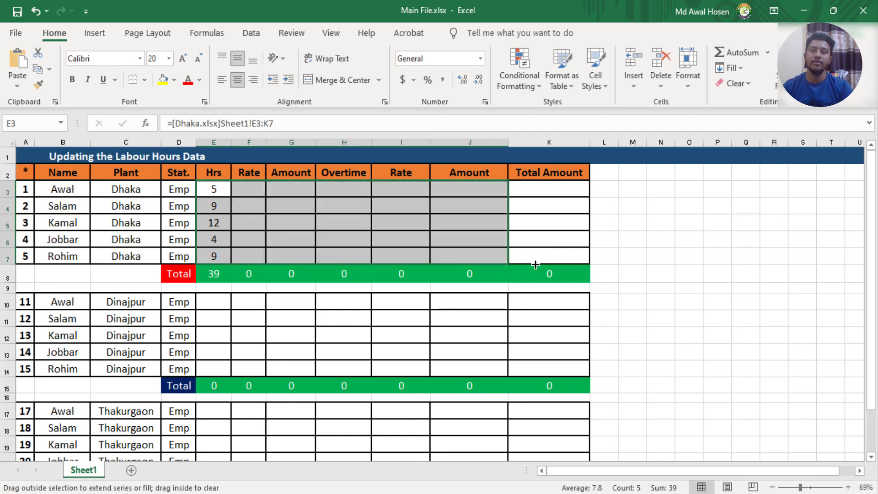
click(532, 261)
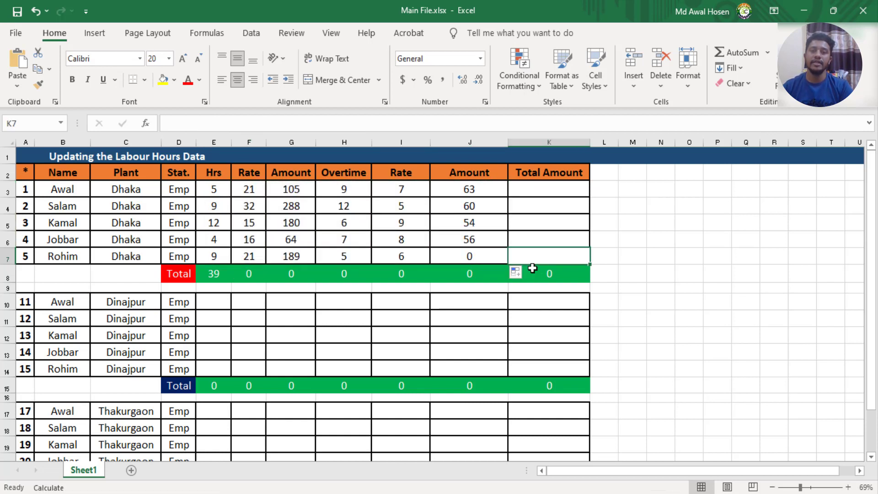
key(F9)
click(472, 257)
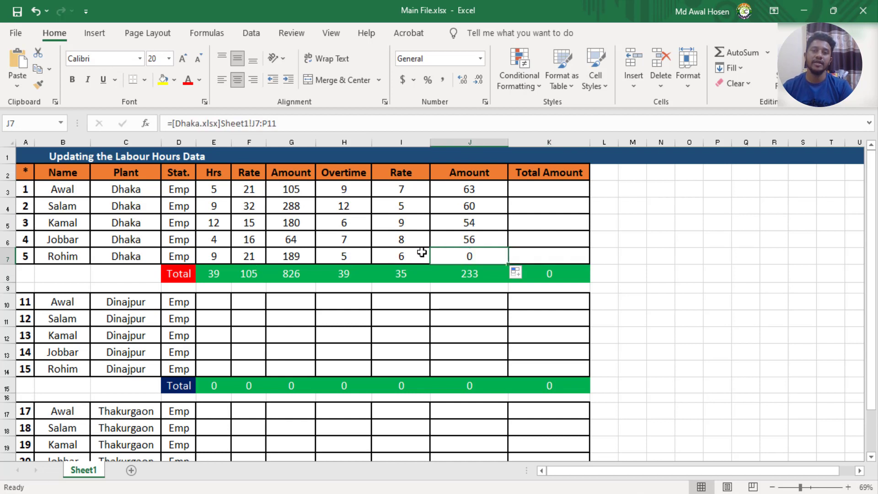
- Extend the linked formulas to the Dhaka block's Total Amount column and select its total in K8
click(213, 189)
drag(213, 189, 560, 274)
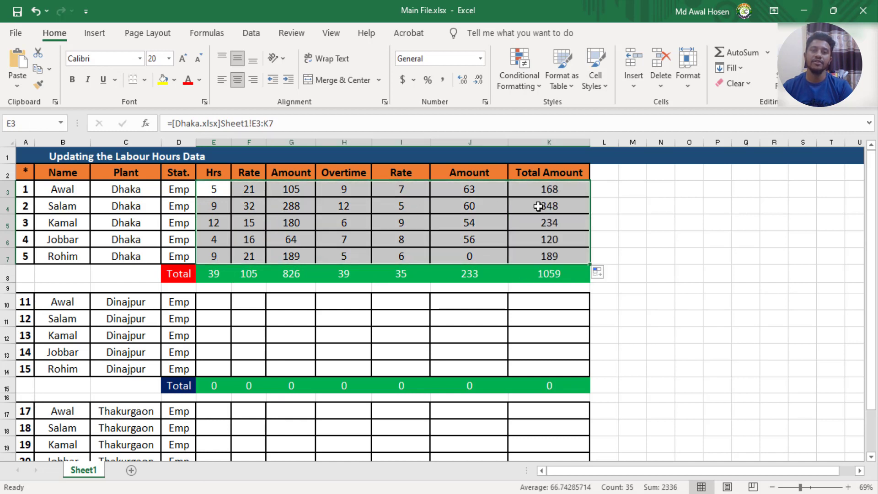
click(542, 273)
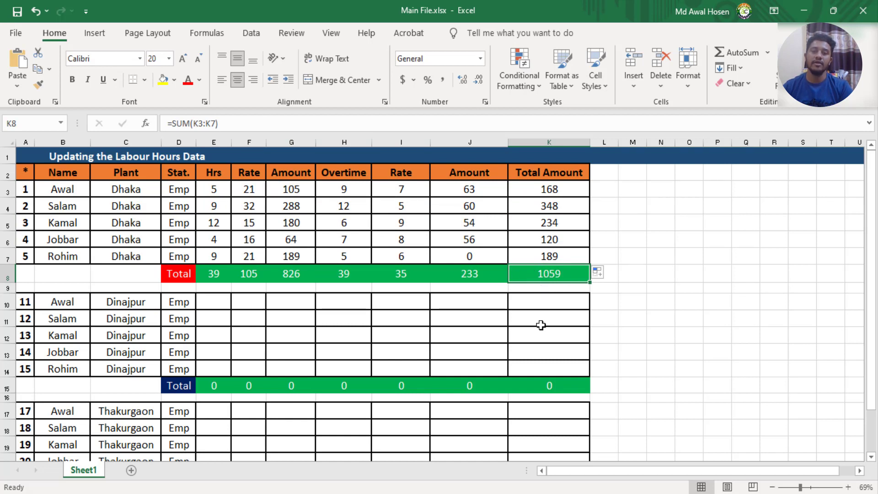
- Clear the linked range E3:K7 to check whether Edit Links stays available, and undo the deletion
click(252, 33)
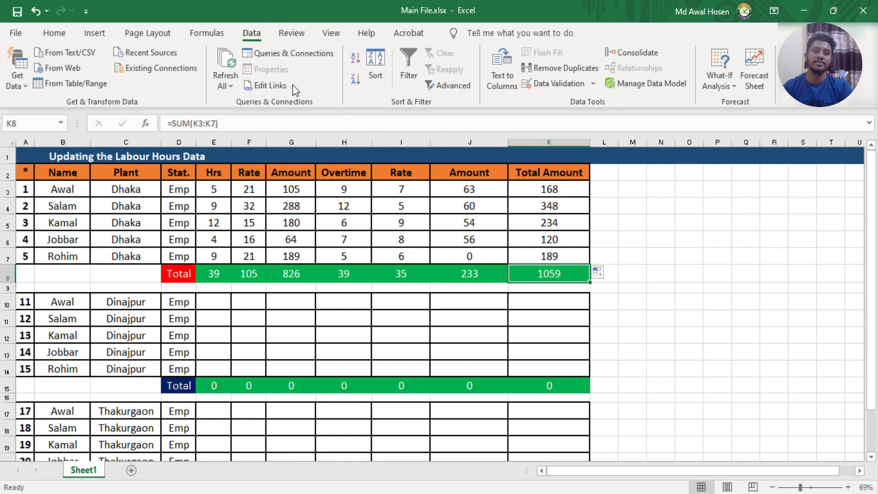
click(213, 189)
drag(213, 189, 535, 251)
key(Delete)
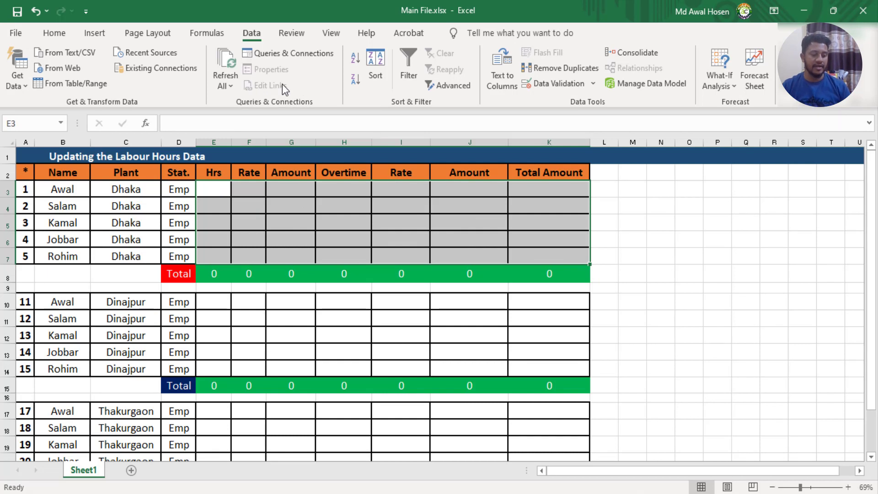
key(ctrl+z)
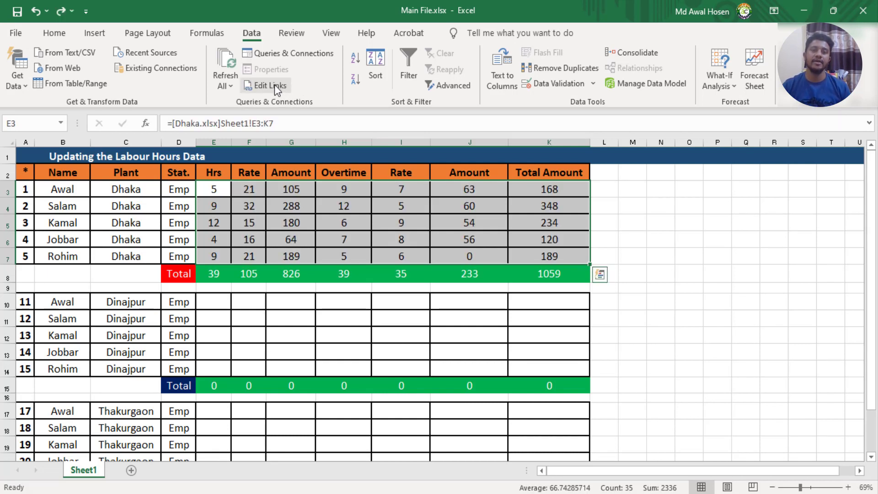
click(414, 335)
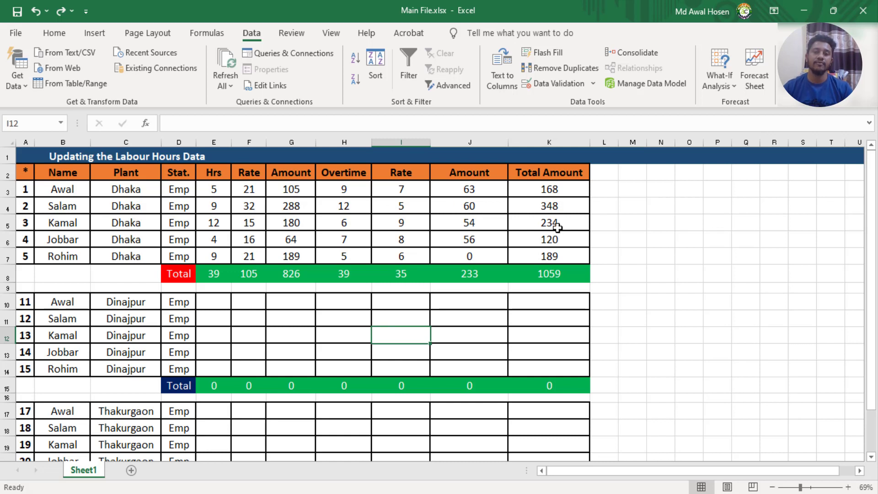
- Close the Dhaka.xlsx workbook and select the Dinajpur plant cells C10:C14 in Main File.xlsx
click(603, 460)
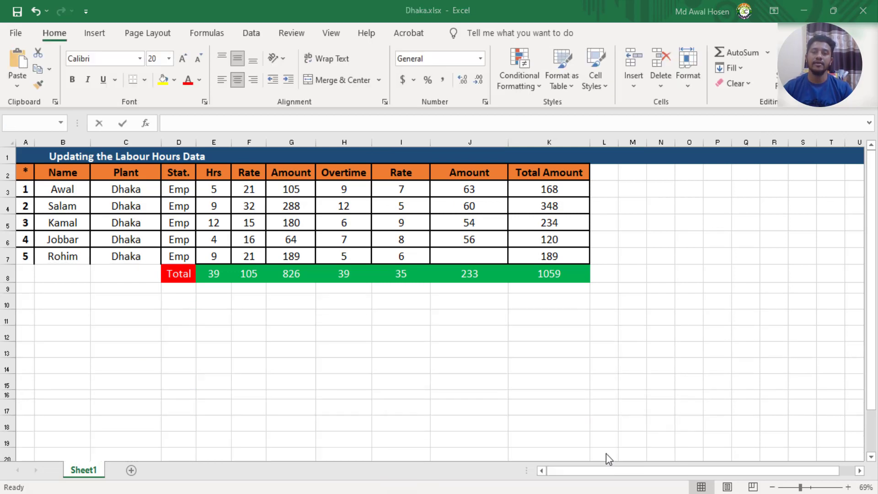
click(863, 14)
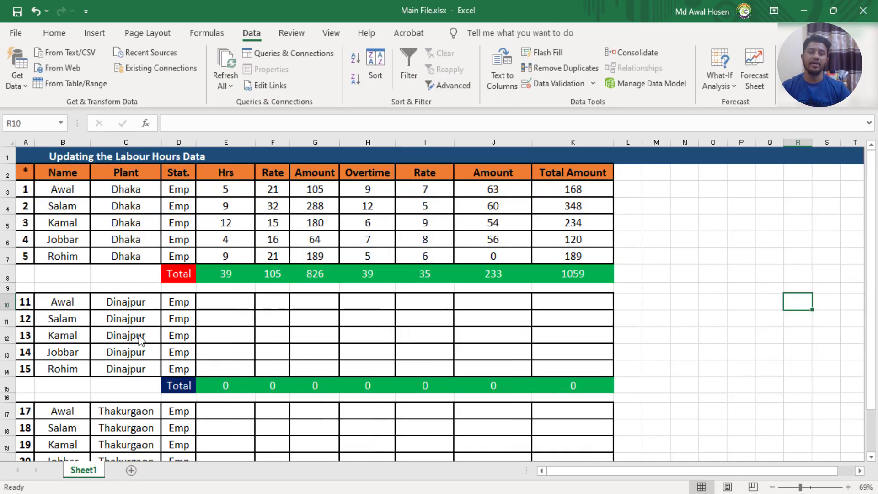
drag(127, 304, 126, 369)
drag(127, 372, 127, 373)
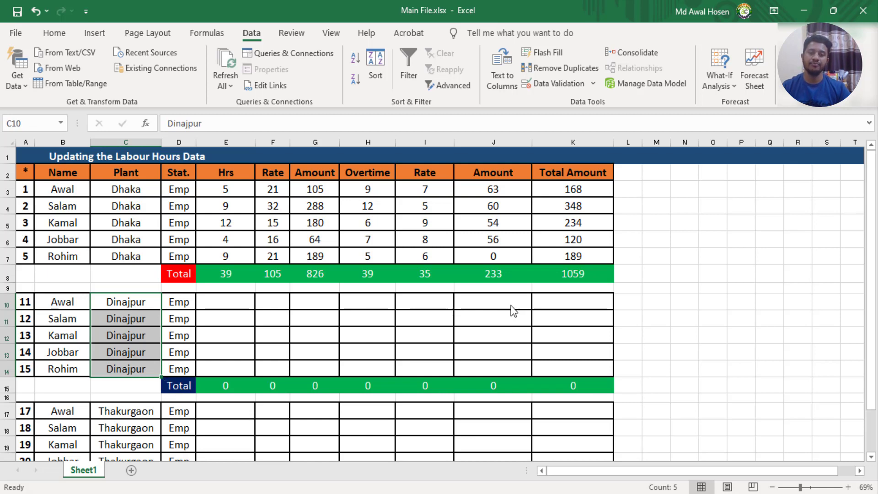
- Open Dinajpur.xlsx from the Links File folder and dismiss the Office licence notice
click(295, 493)
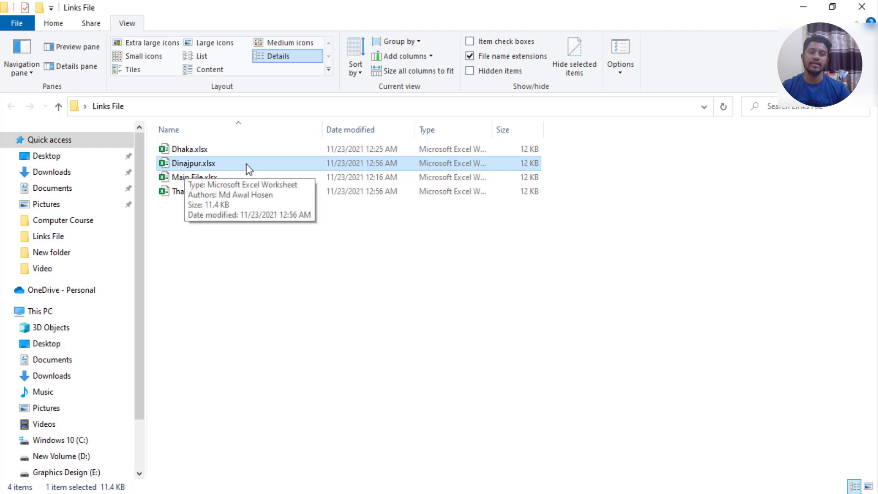
double_click(196, 163)
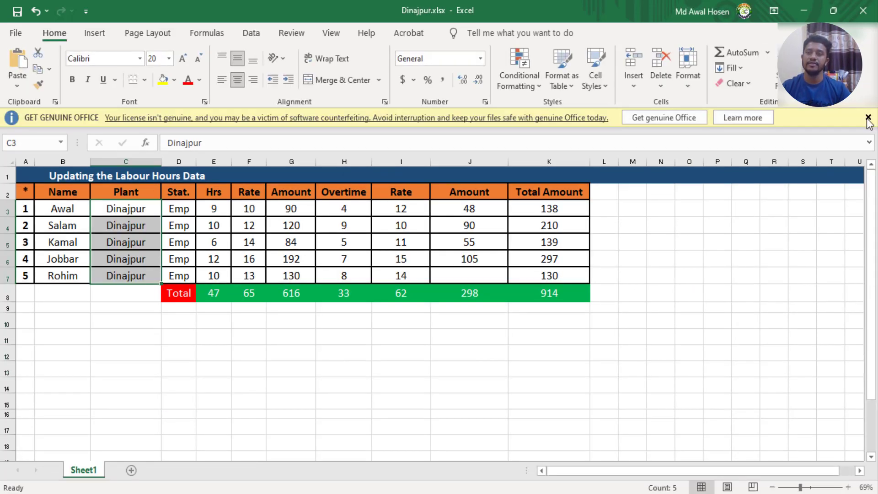
click(868, 118)
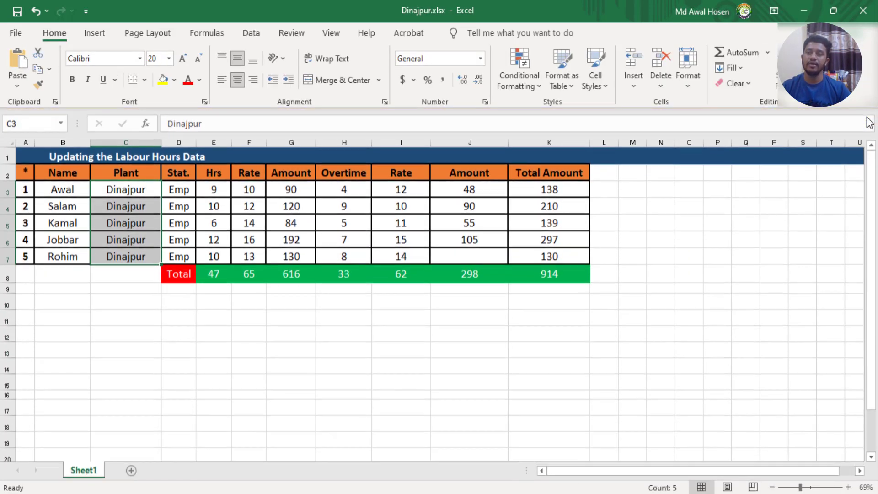
click(445, 224)
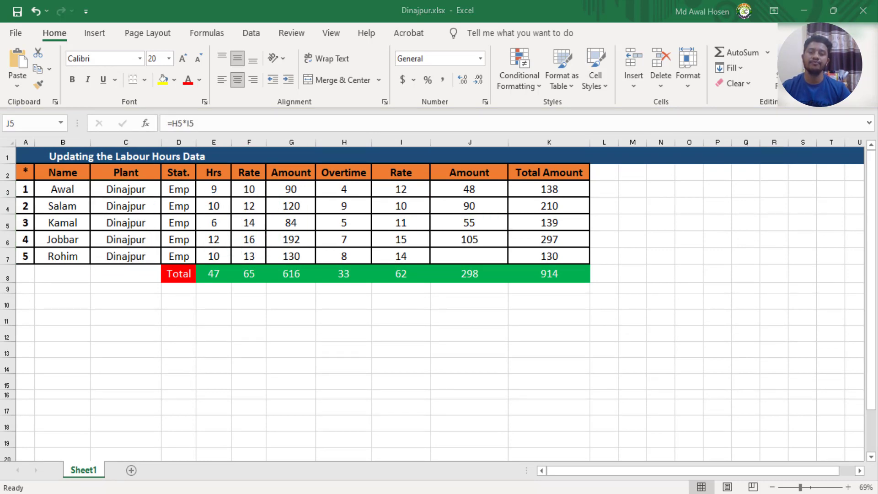
- Start a formula in E10 of Main File.xlsx that references cell E3 on Sheet1 of Dinajpur.xlsx
click(484, 452)
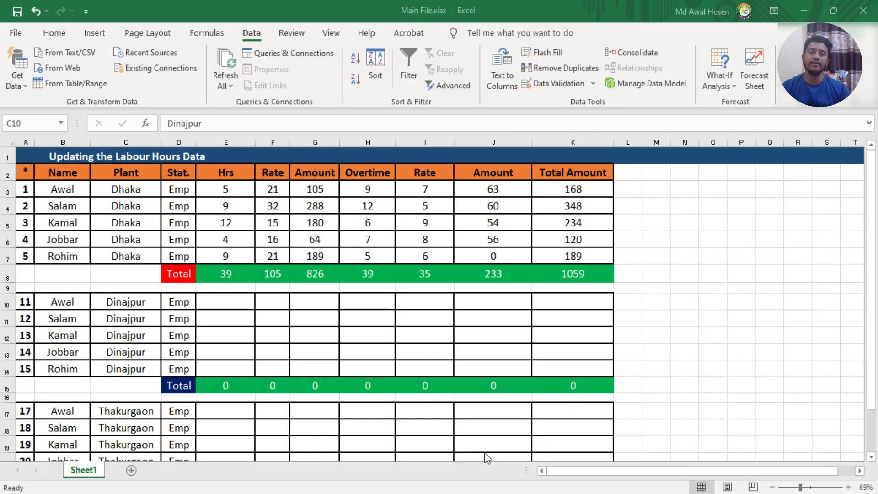
click(218, 303)
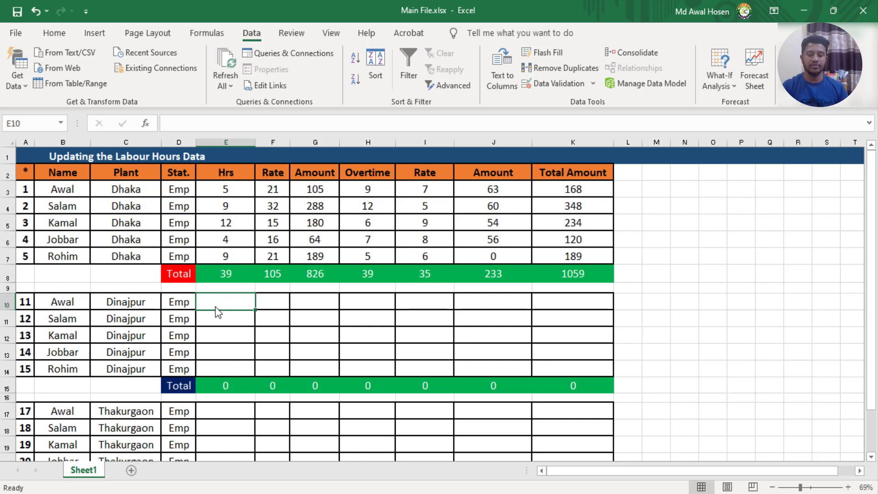
text(=)
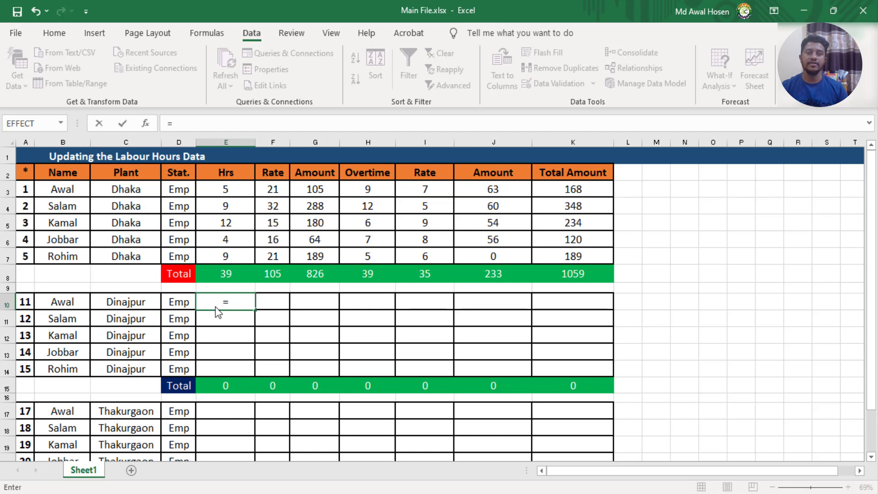
key(alt+Tab)
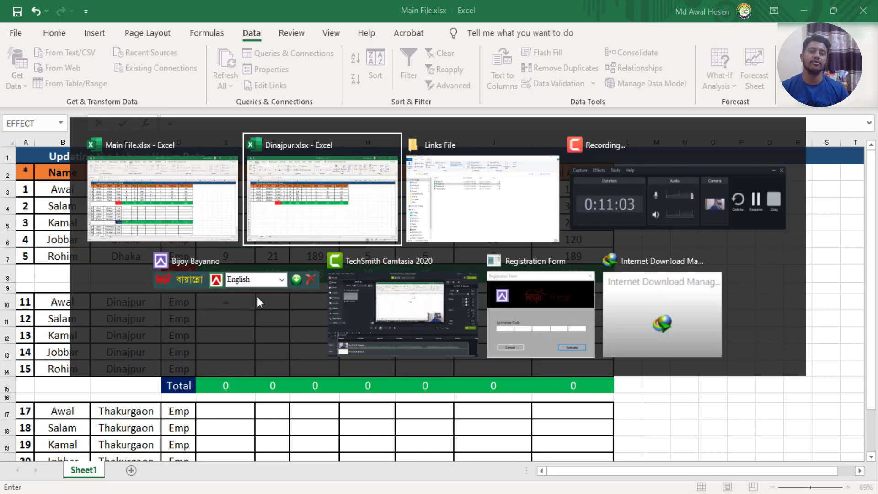
click(318, 183)
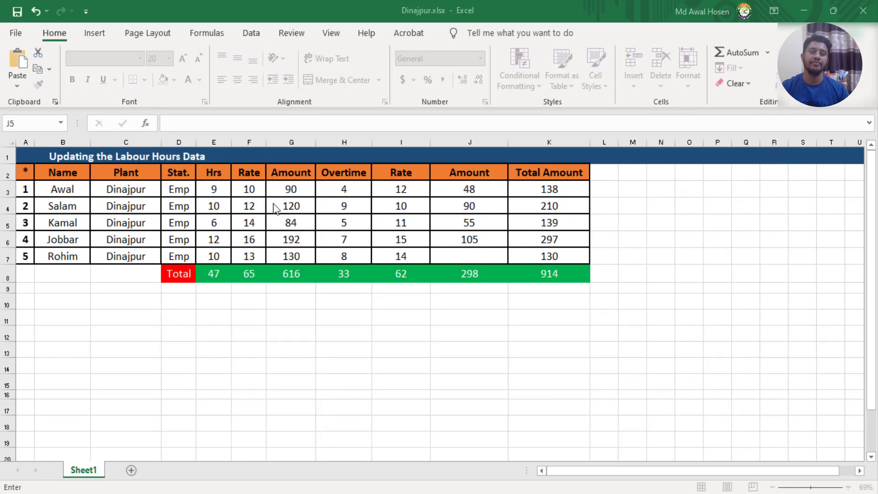
click(215, 190)
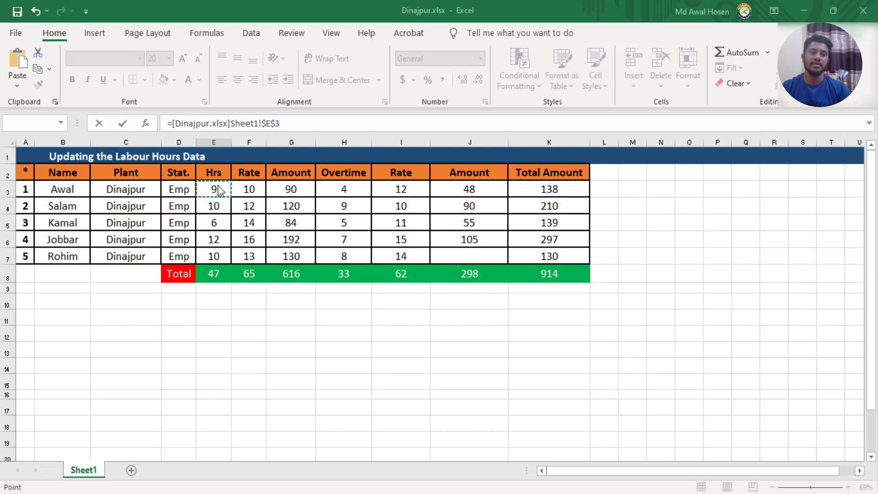
- Make the reference relative as =[Dinajpur.xlsx]Sheet1!E3, enter it, and fill the formula over E10:K14 of the Dinajpur block
click(277, 123)
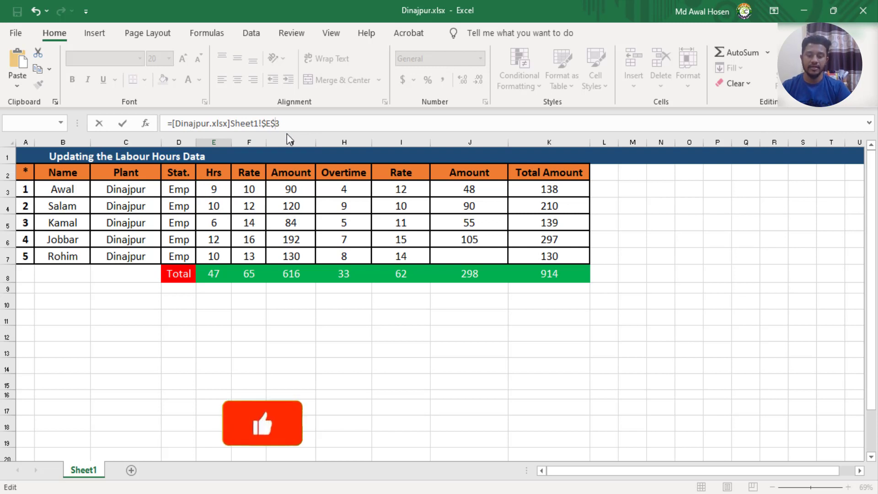
key(BackSpace)
click(266, 124)
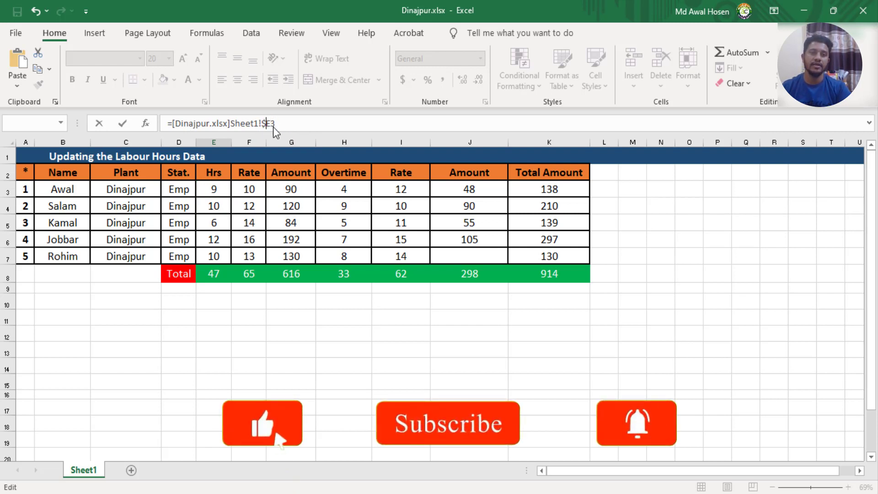
key(BackSpace)
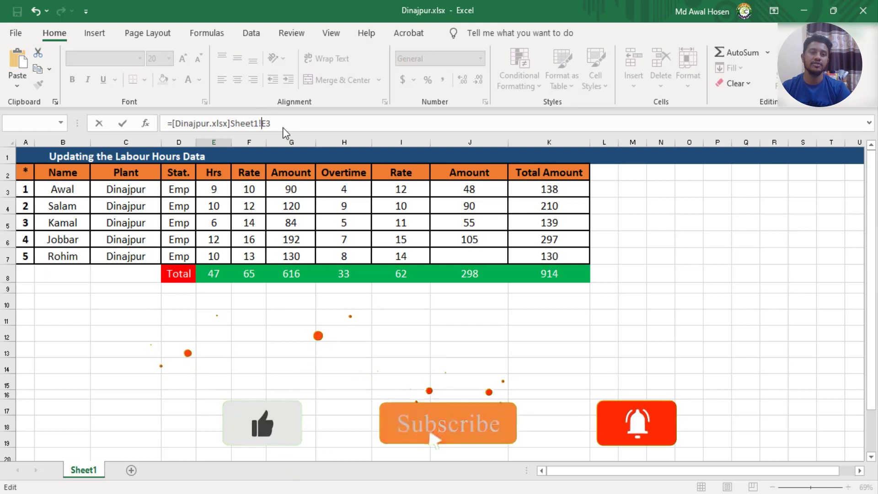
key(Return)
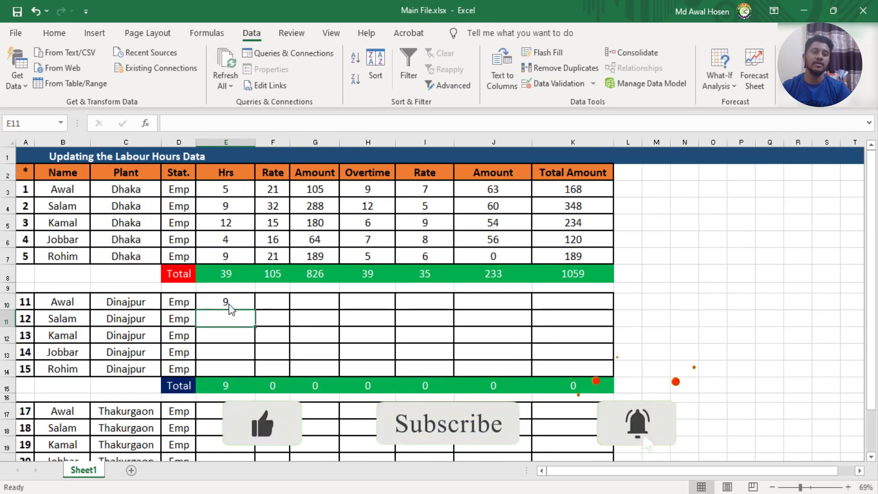
click(226, 303)
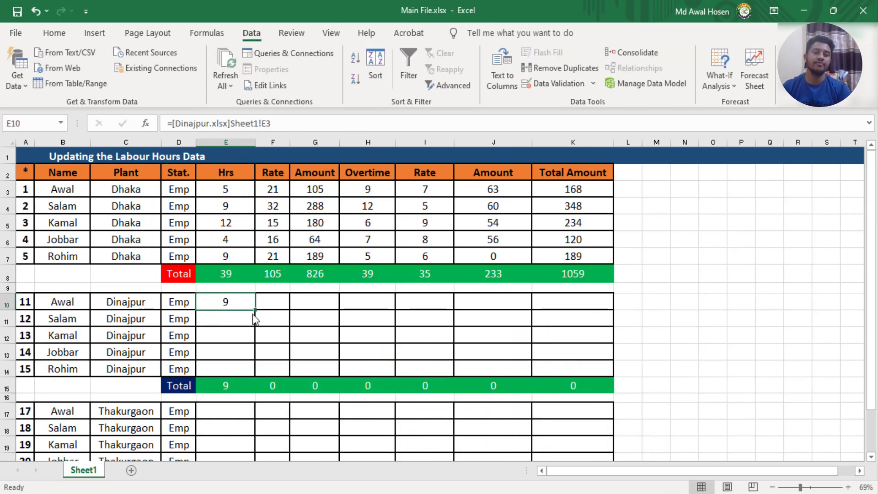
drag(255, 310, 580, 374)
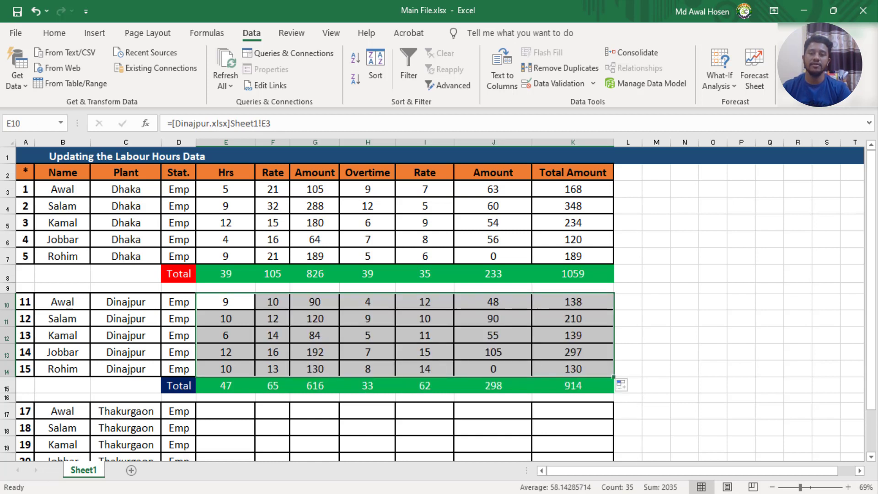
- Check the column totals in row 8 of Dinajpur.xlsx against the Dinajpur totals in Main File.xlsx
click(604, 458)
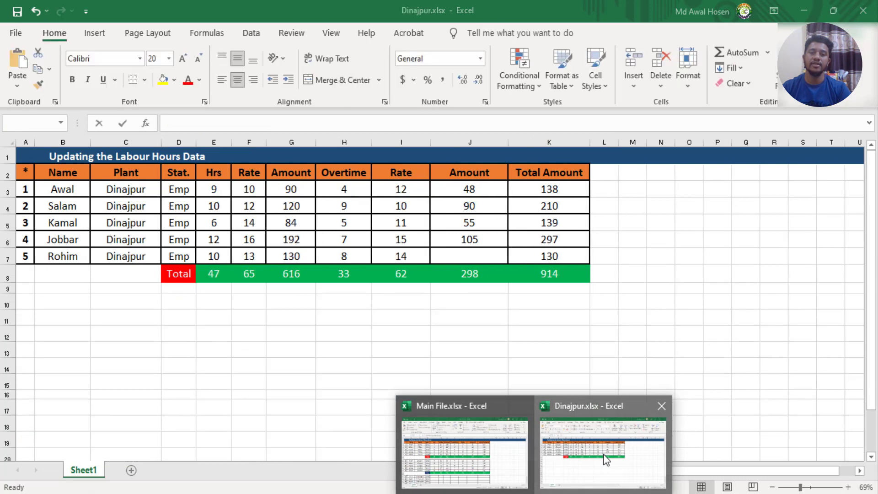
click(556, 268)
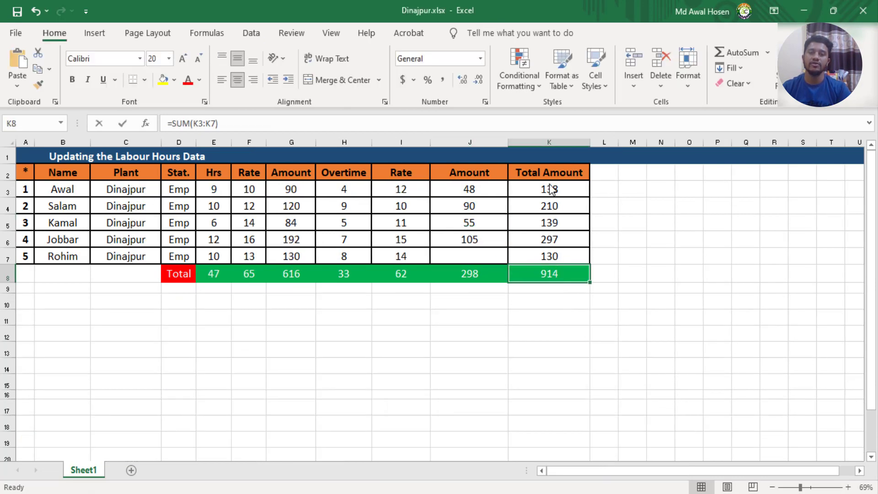
click(459, 177)
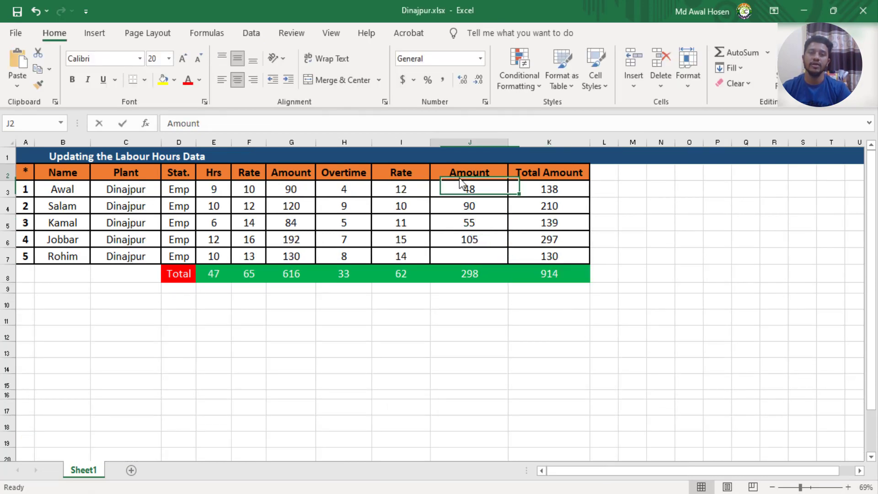
click(460, 278)
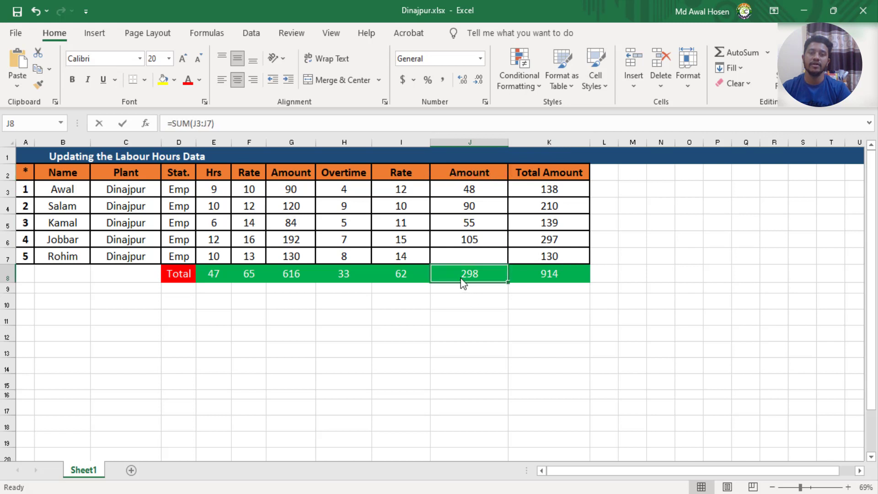
click(386, 170)
click(412, 287)
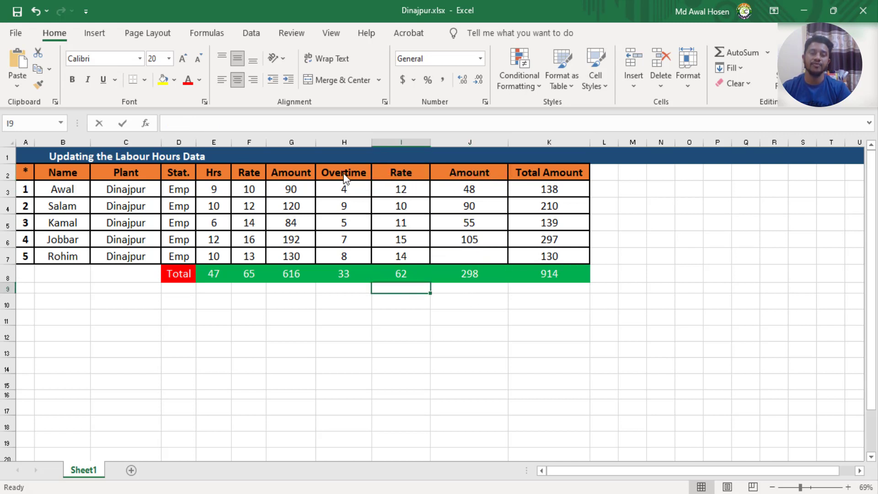
click(346, 178)
click(357, 273)
click(290, 179)
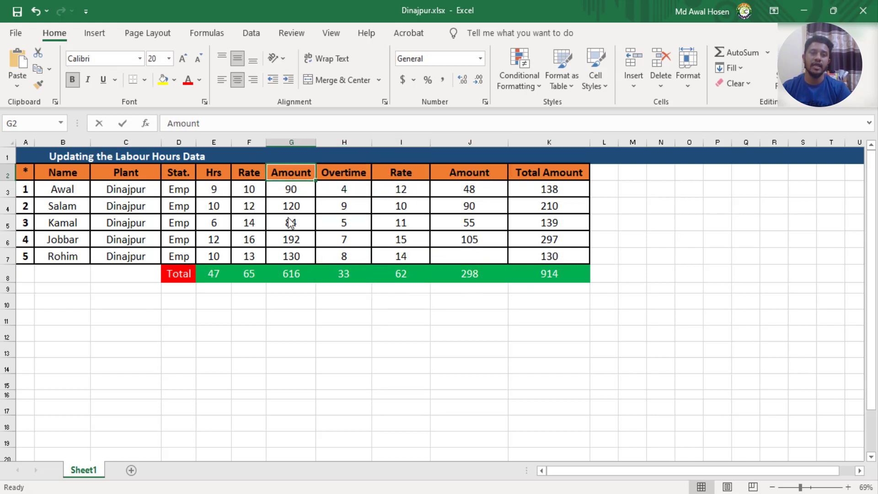
click(287, 273)
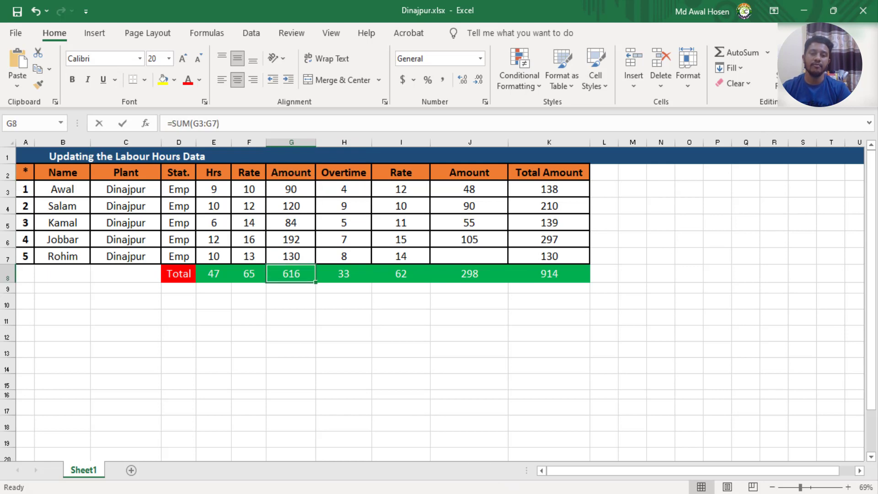
click(485, 468)
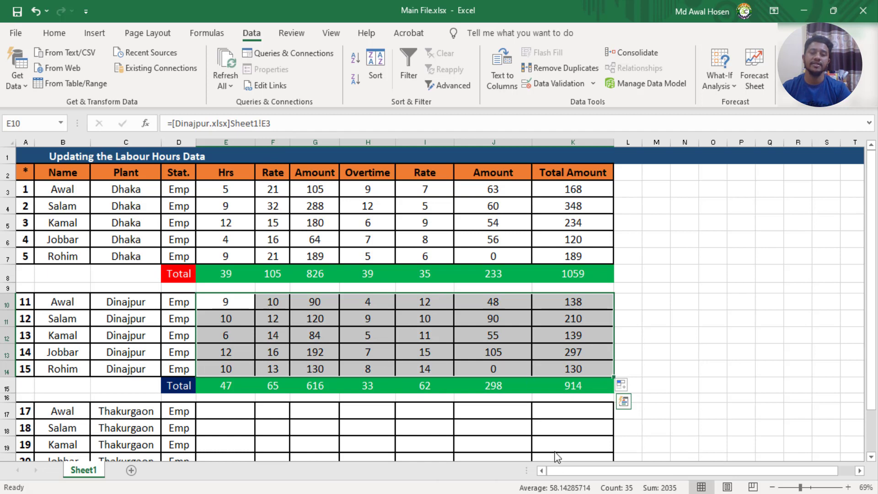
- Close the Dinajpur.xlsx workbook and select the Thakurgaon plant cells C17:C21 in Main File.xlsx
click(535, 493)
click(605, 457)
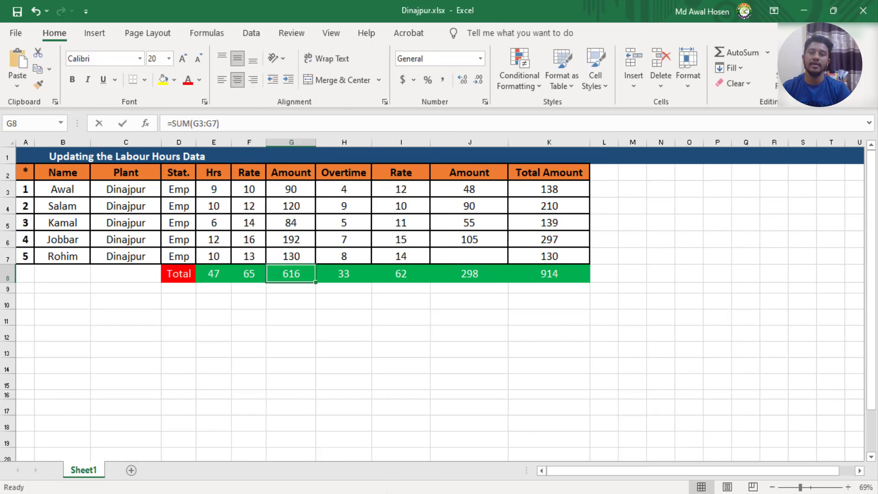
click(869, 11)
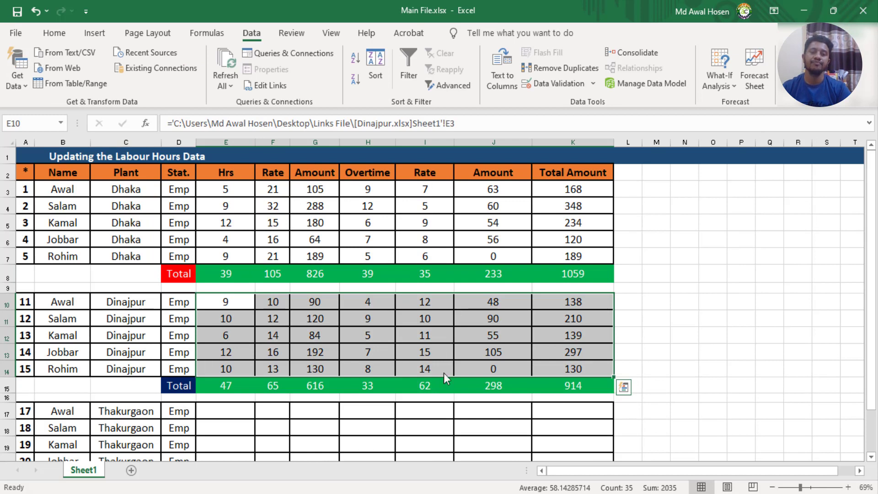
drag(871, 247, 871, 288)
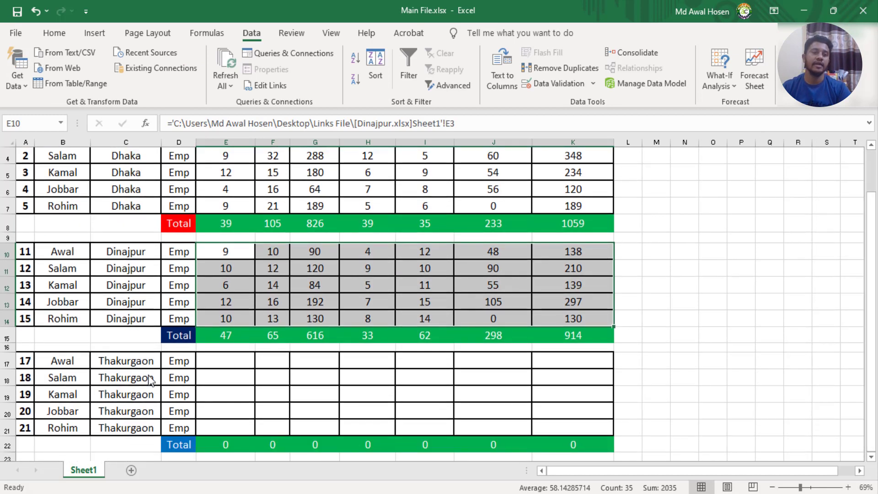
drag(146, 368, 132, 428)
click(347, 381)
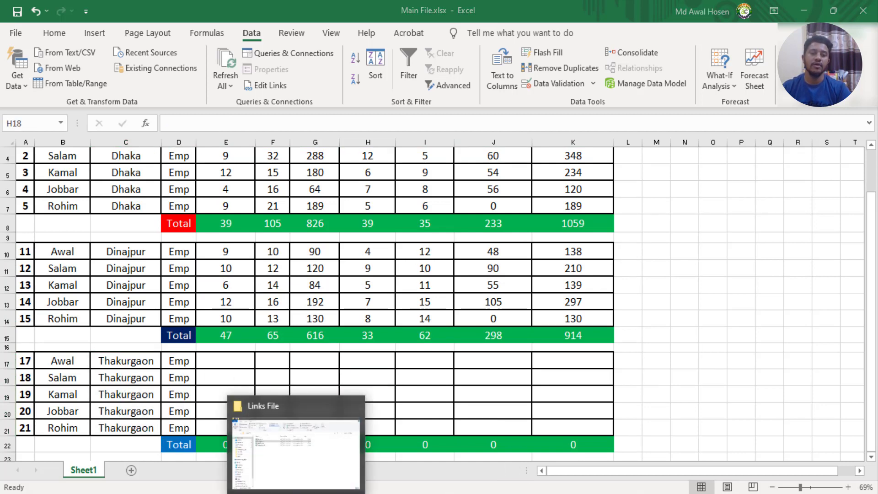
- Open Thakurgaon.xlsx from the Links File folder and dismiss the Office licence notice
click(297, 439)
click(204, 195)
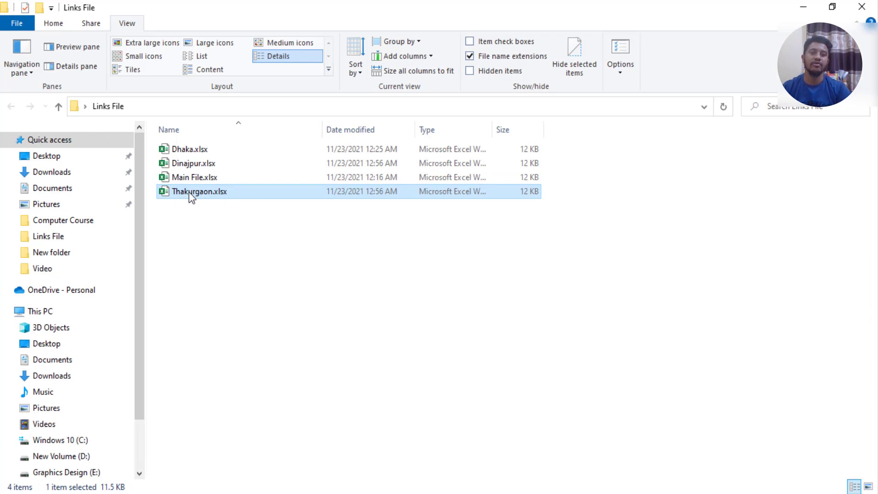
key(alt+Tab)
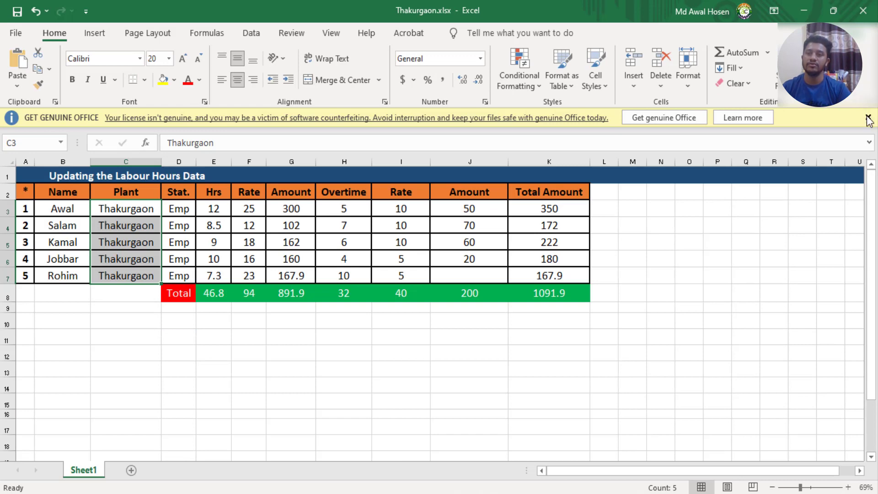
click(869, 118)
- Start a formula in cell E17 of Main File.xlsx that references cell E3 of Thakurgaon.xlsx
click(214, 192)
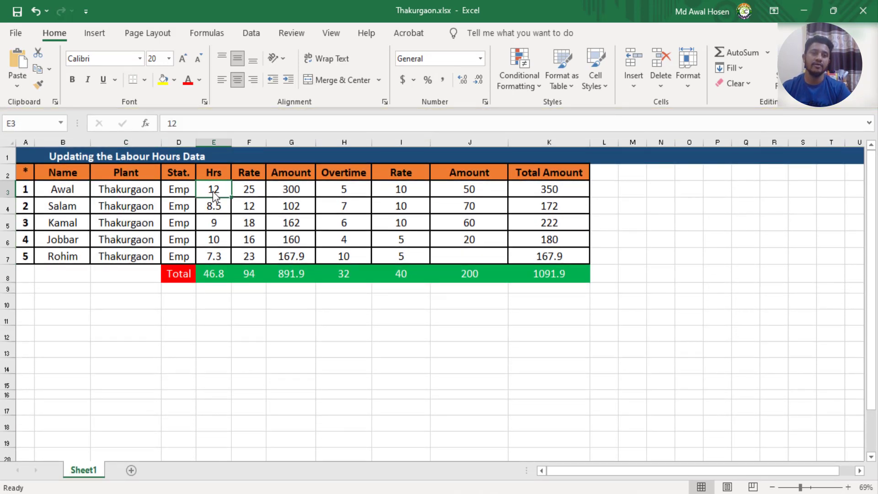
key(F2)
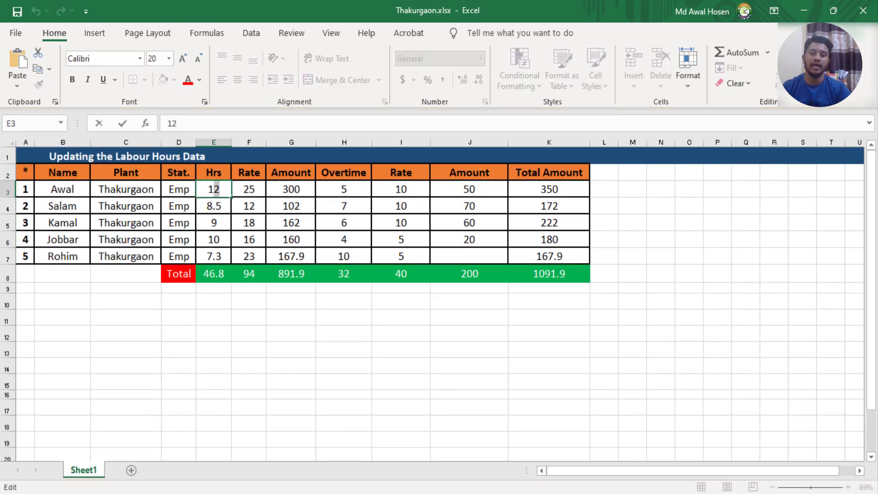
click(494, 466)
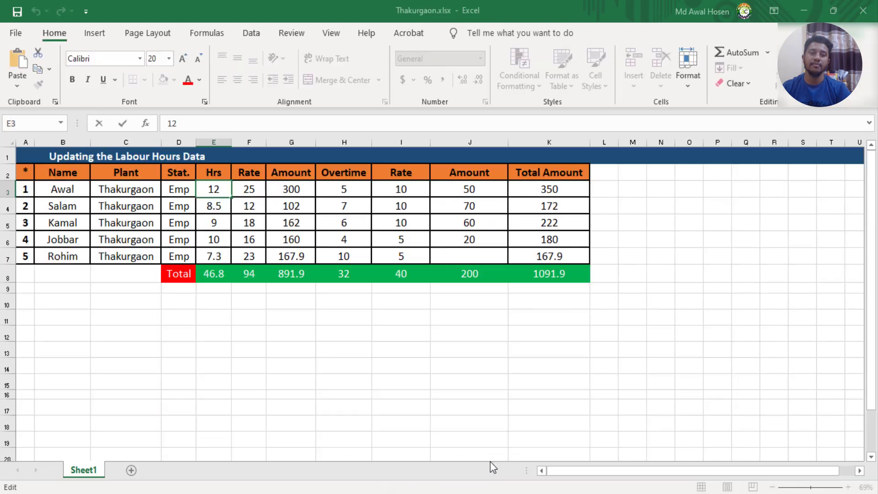
click(224, 364)
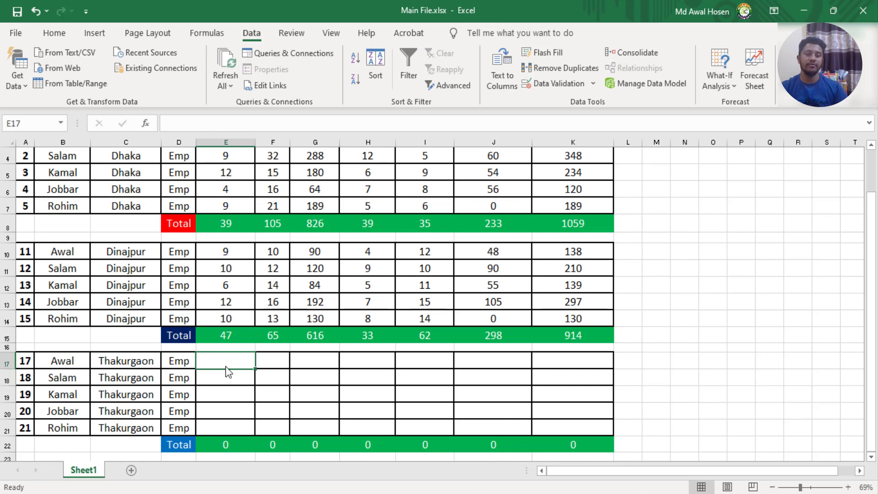
text(=)
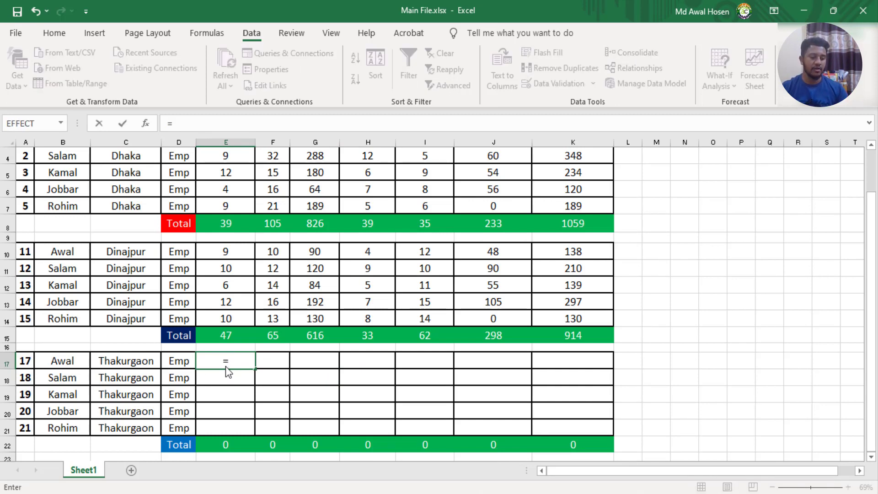
key(alt+Tab)
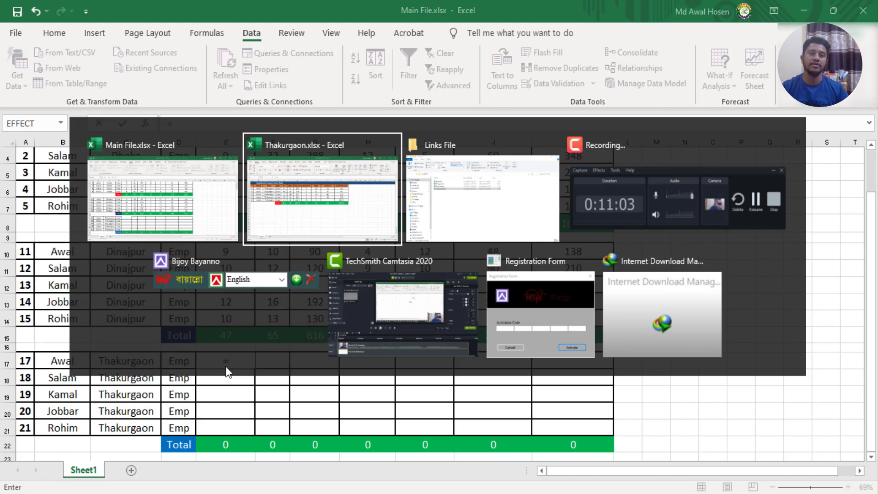
click(324, 182)
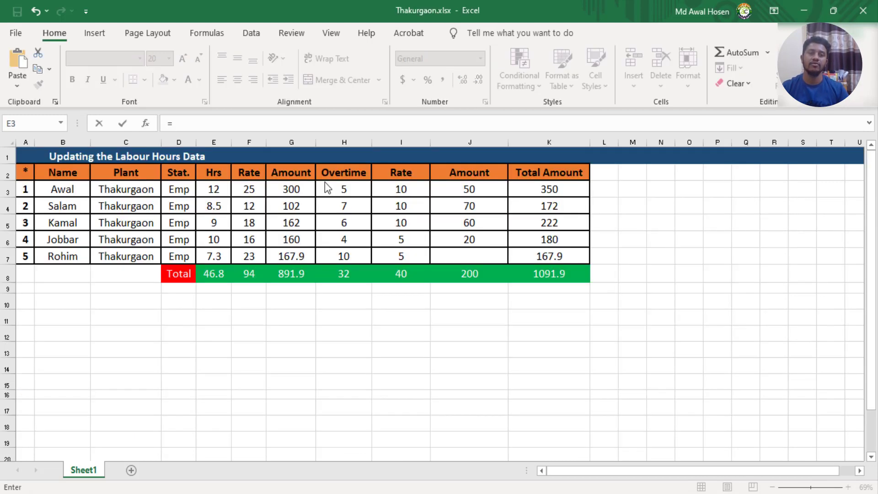
click(215, 193)
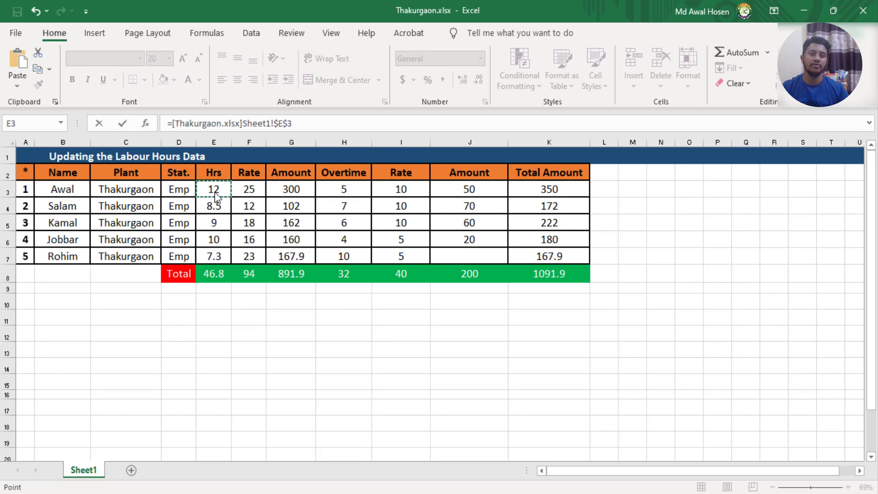
- Make the reference relative as =[Thakurgaon.xlsx]Sheet1!E3, enter it, and fill the formula over E17:K21 of the Thakurgaon block
click(288, 124)
key(BackSpace)
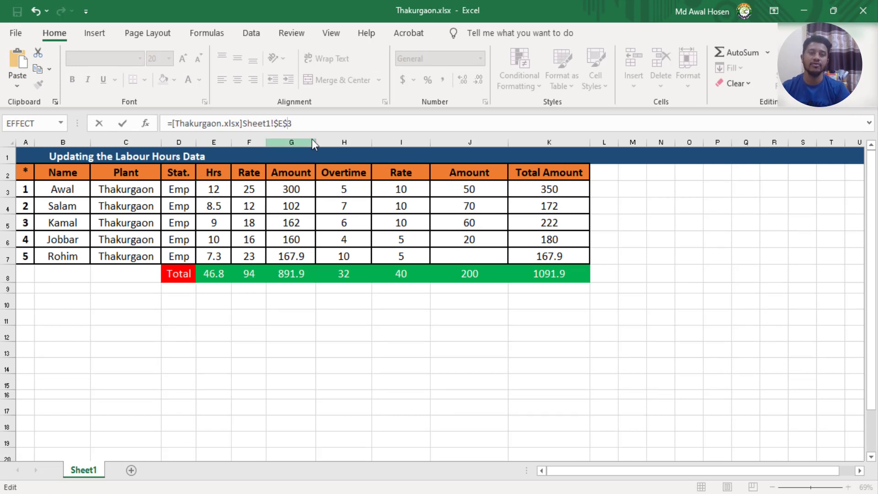
click(278, 124)
key(BackSpace)
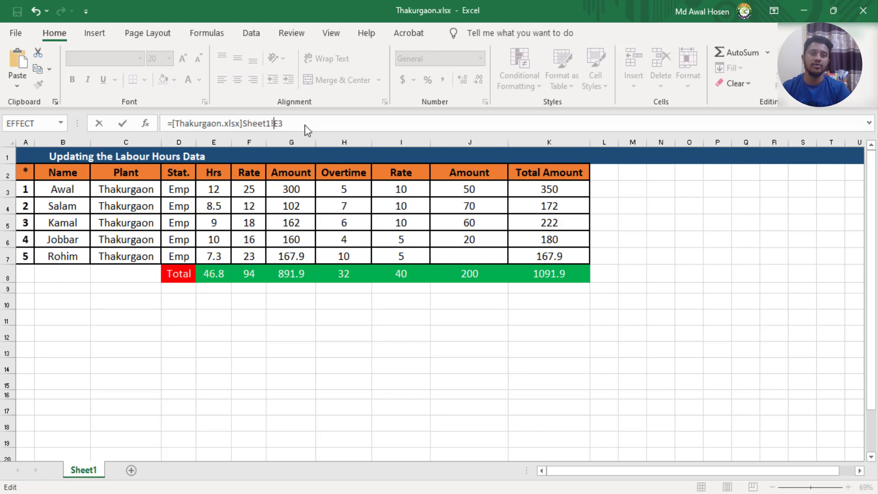
key(Return)
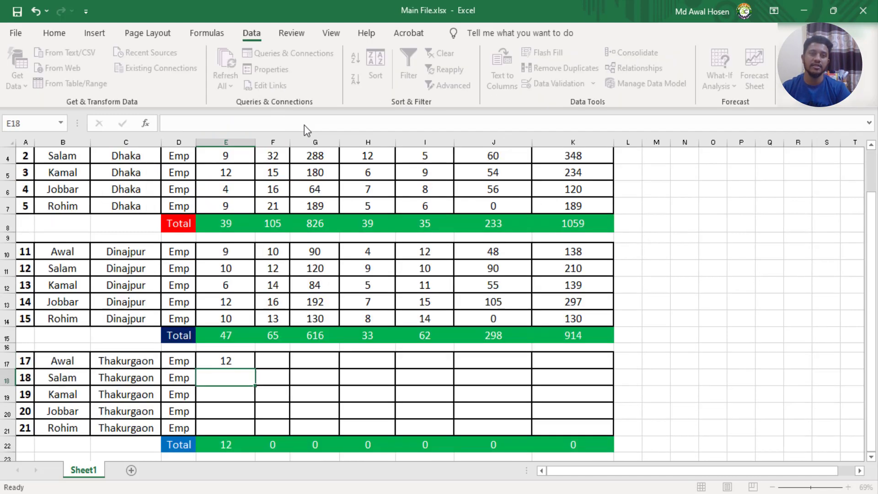
click(229, 365)
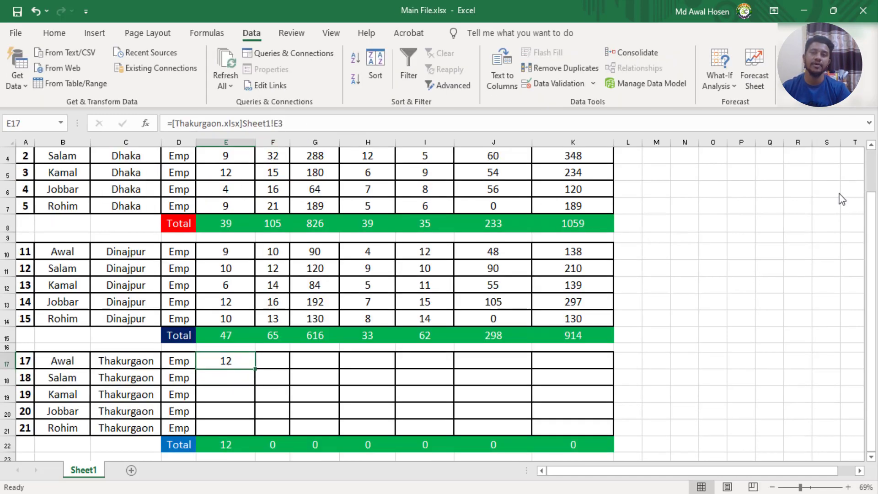
drag(871, 226, 875, 236)
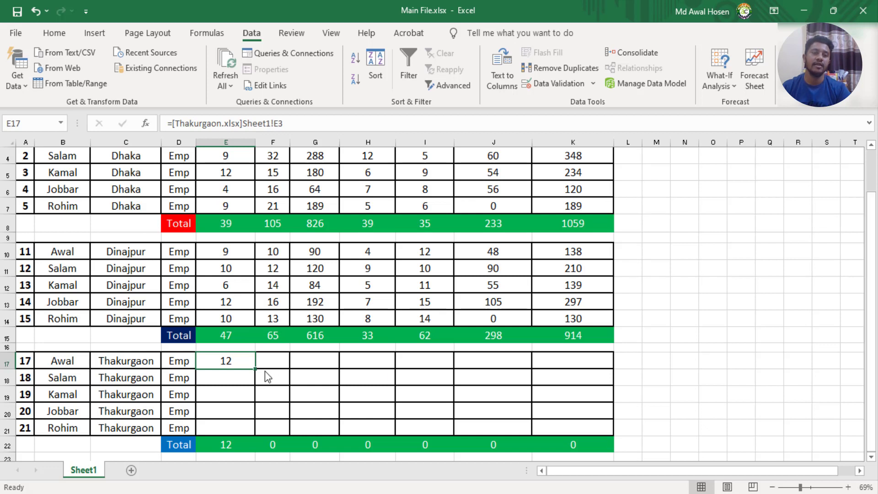
drag(256, 368, 597, 438)
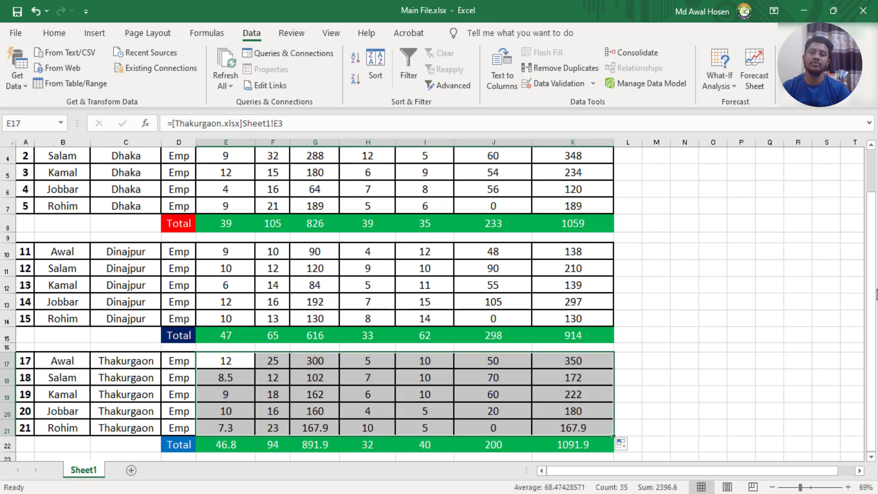
- Close the Thakurgaon.xlsx workbook without saving its changes
drag(876, 295, 870, 242)
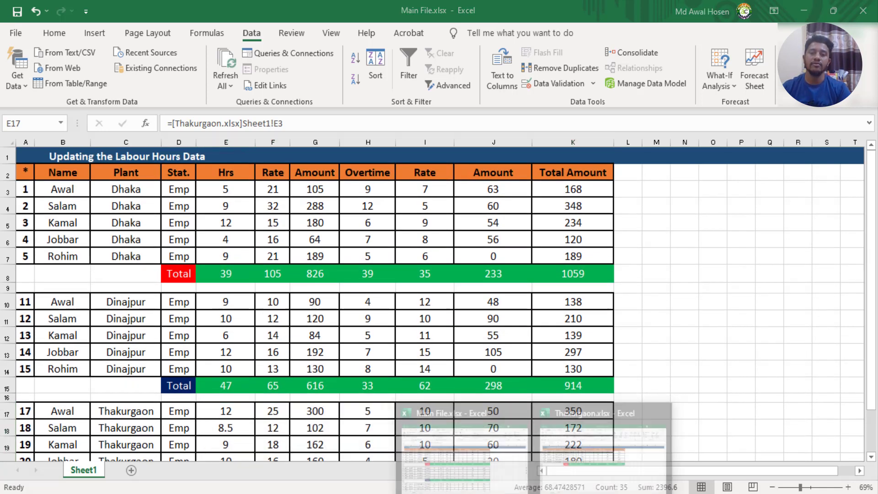
click(604, 441)
click(863, 11)
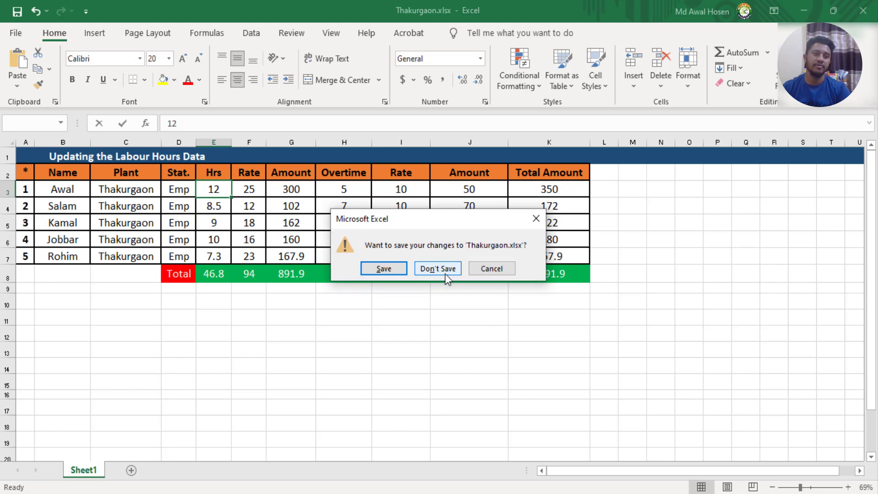
click(444, 268)
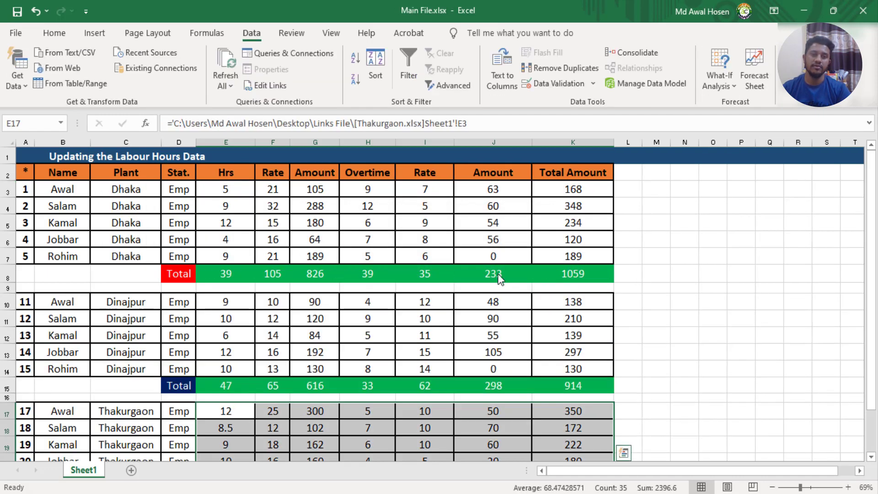
- Select cell G18 in the Thakurgaon block and run Refresh All on Main File.xlsx
drag(874, 275, 873, 306)
click(315, 377)
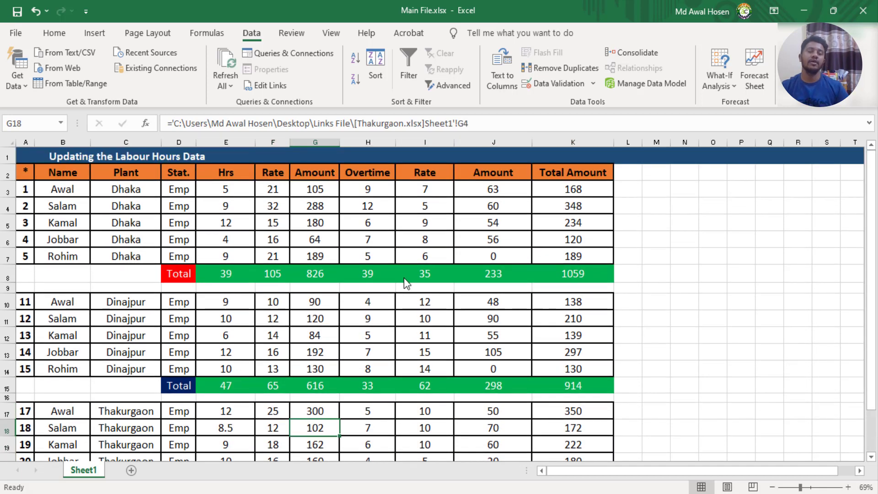
click(231, 87)
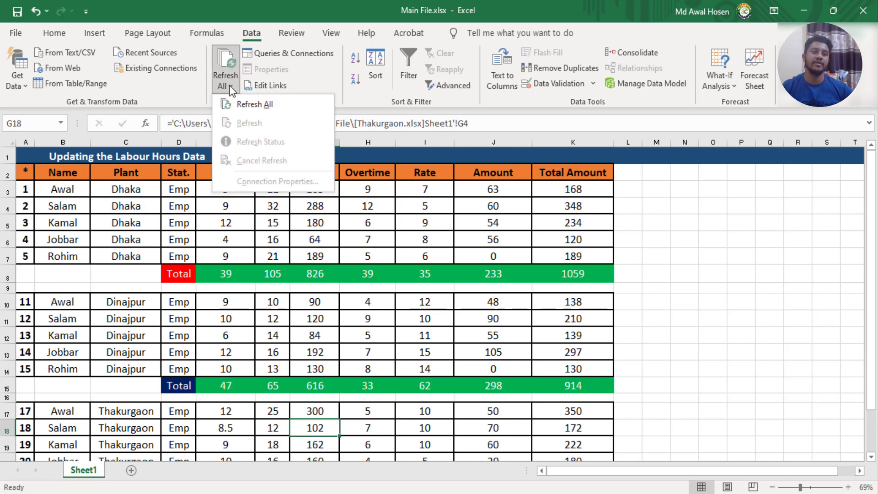
click(278, 103)
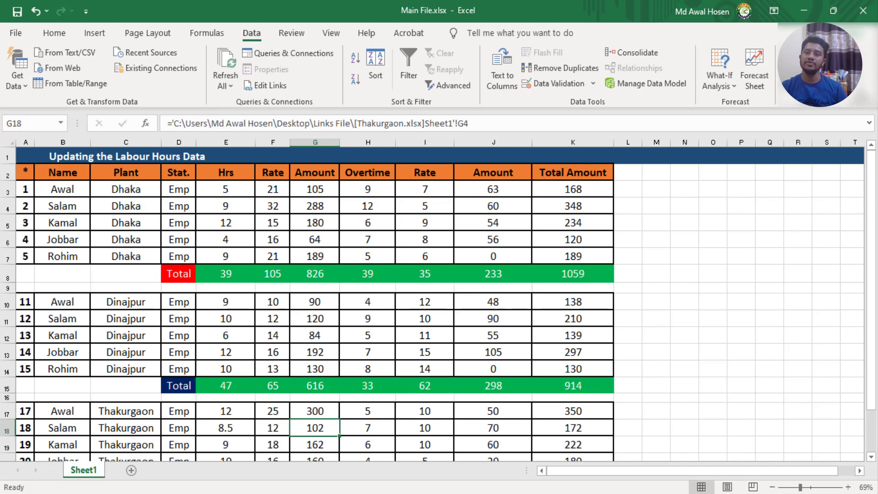
- Open Dhaka.xlsx from the Links File folder and set the Hrs values to 78 in E3 and 50 in E4
click(802, 10)
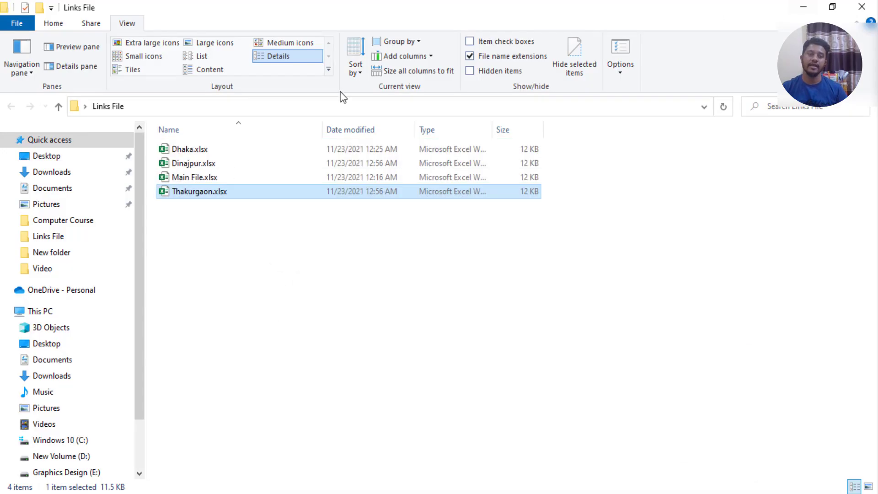
click(188, 151)
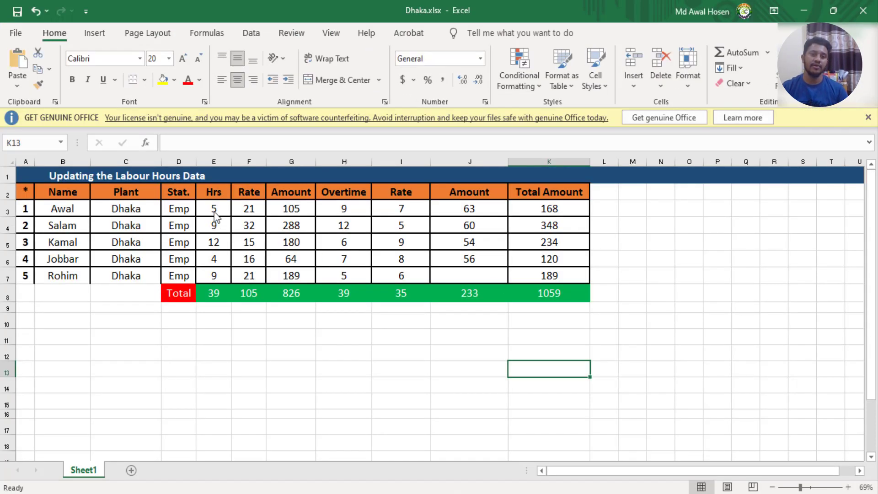
click(216, 215)
drag(216, 215, 216, 231)
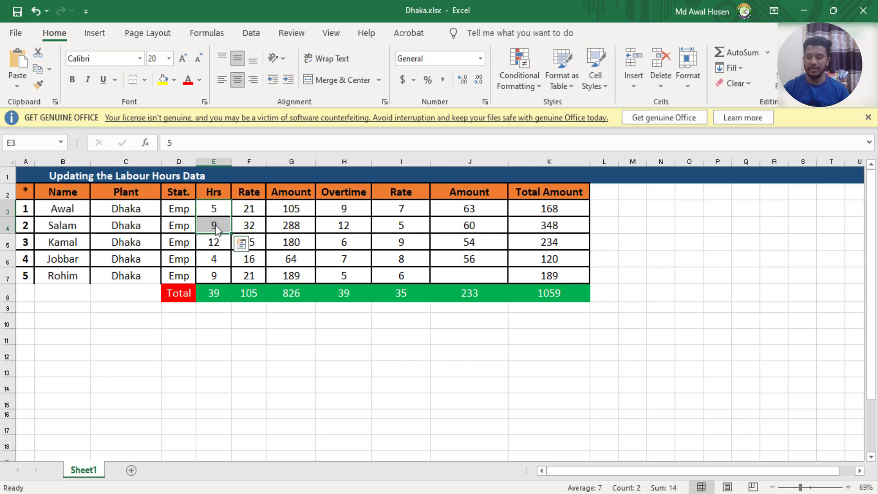
text(78)
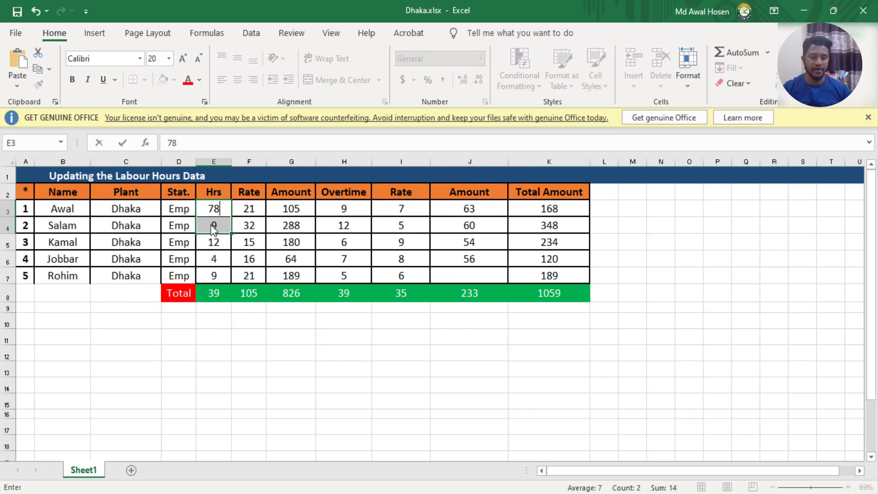
key(Return)
text(50)
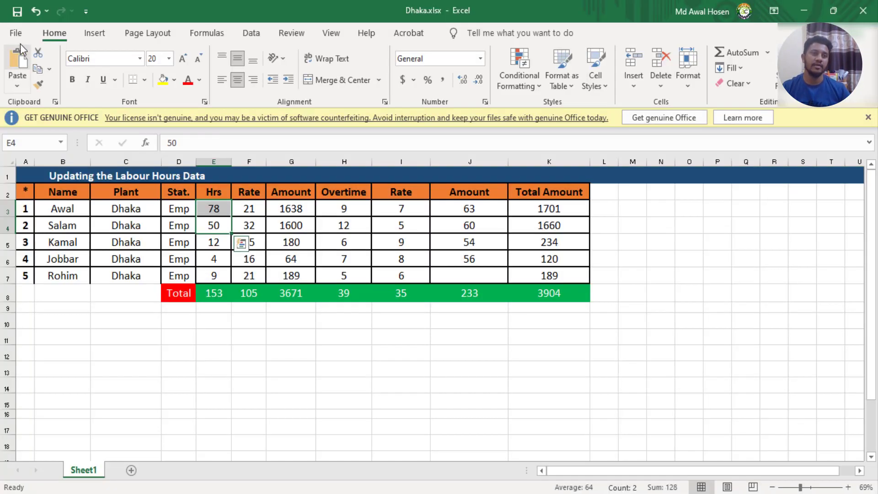
- Save the Dhaka.xlsx workbook and close it to return to Main File.xlsx
click(17, 34)
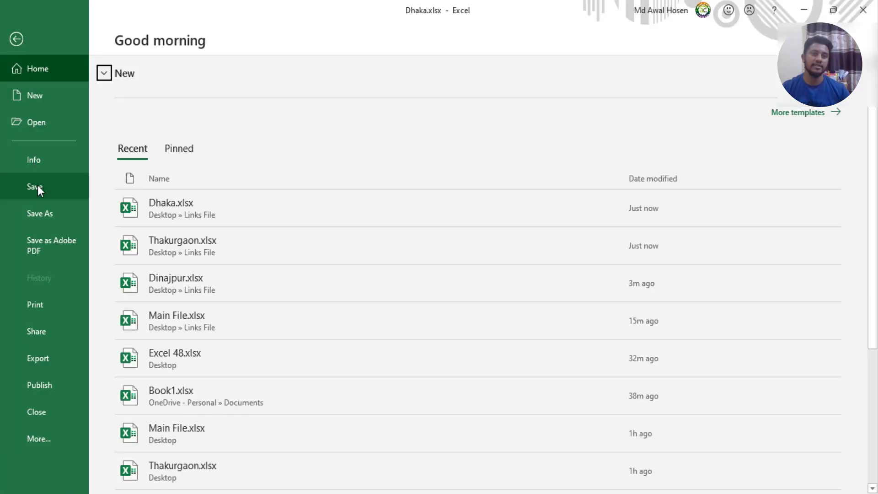
click(37, 185)
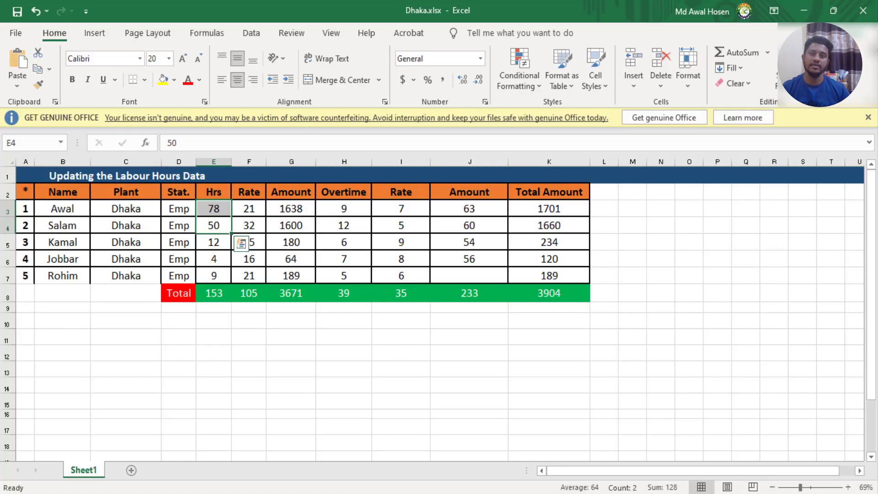
click(863, 11)
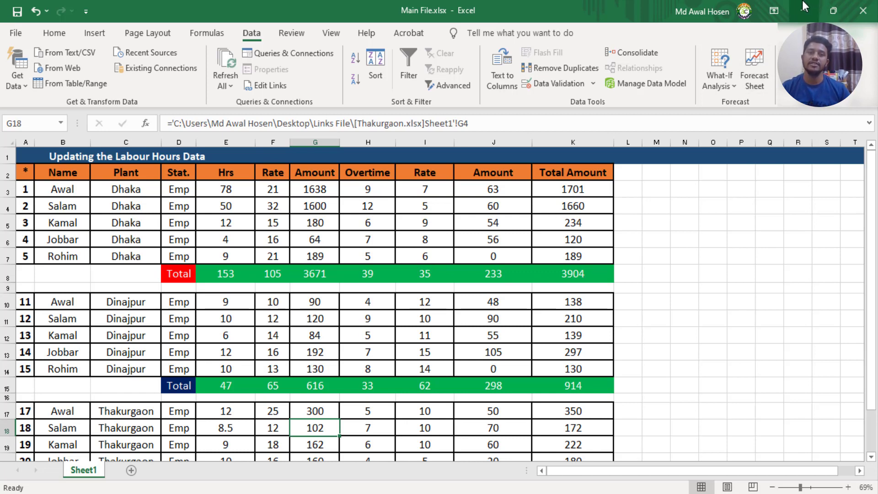
- Open Thakurgaon.xlsx from the Links File folder
click(297, 488)
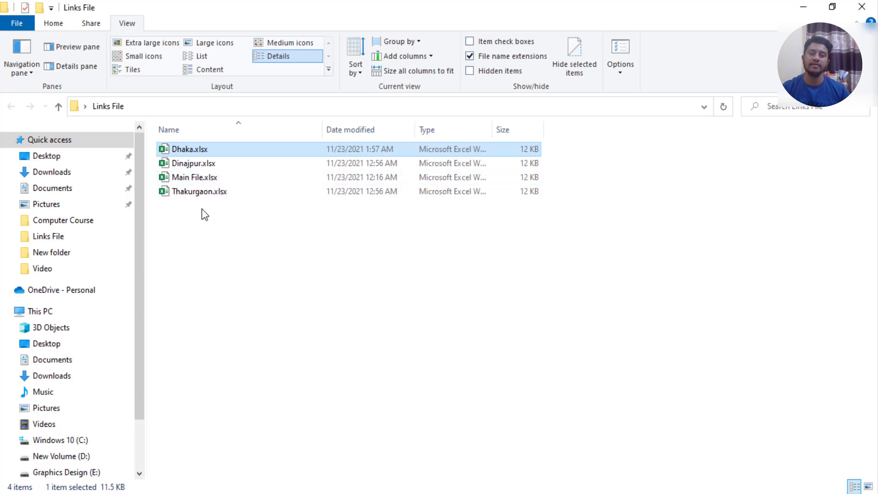
click(186, 194)
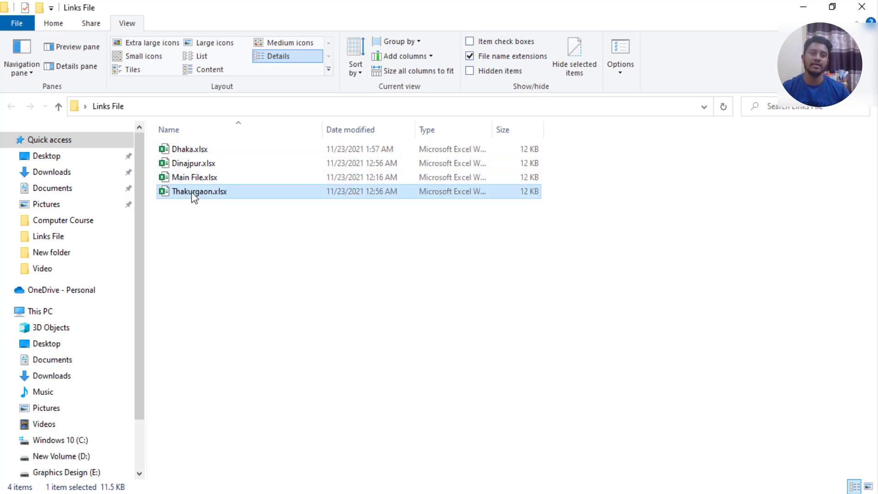
key(alt+Tab)
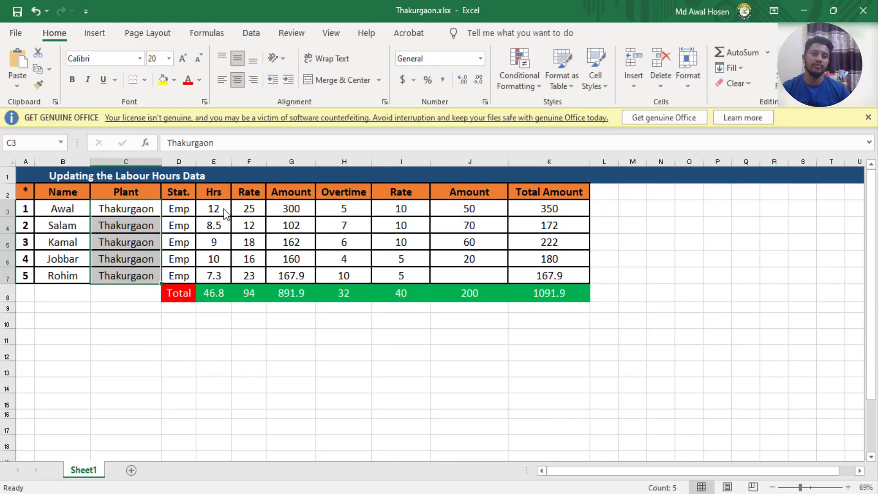
- Set the Hrs values in E3:E6 of Thakurgaon.xlsx to 90, 50, 80 and 60
drag(225, 213, 216, 274)
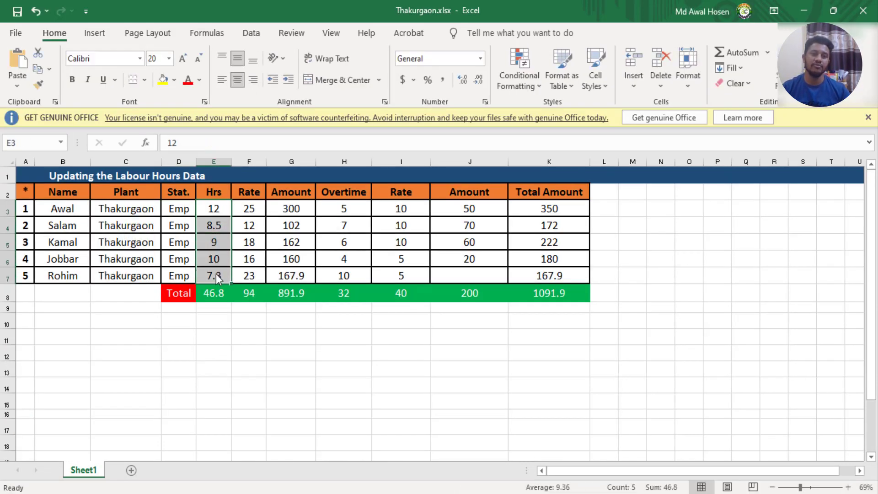
text(90)
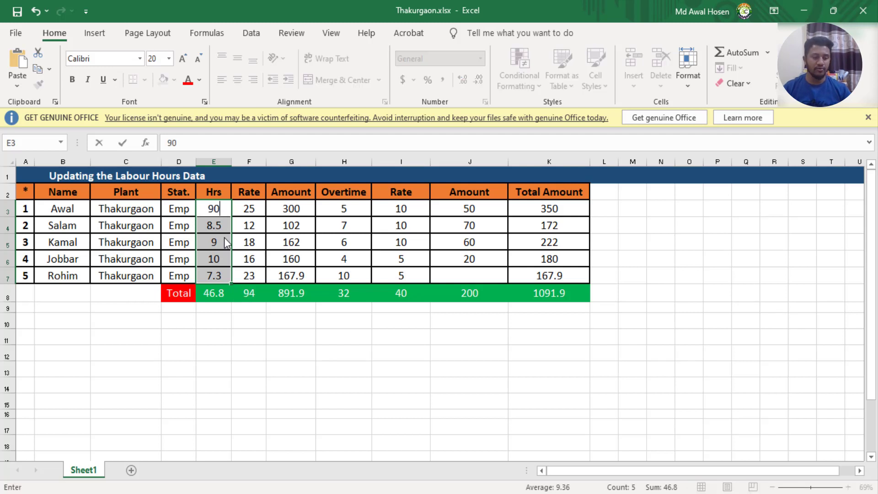
key(Return)
text(50)
key(Return)
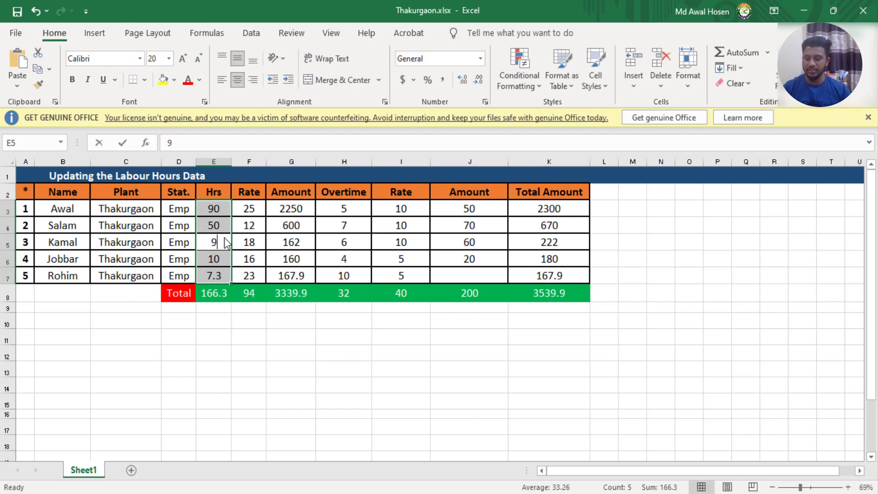
text(80)
key(Return)
text(60)
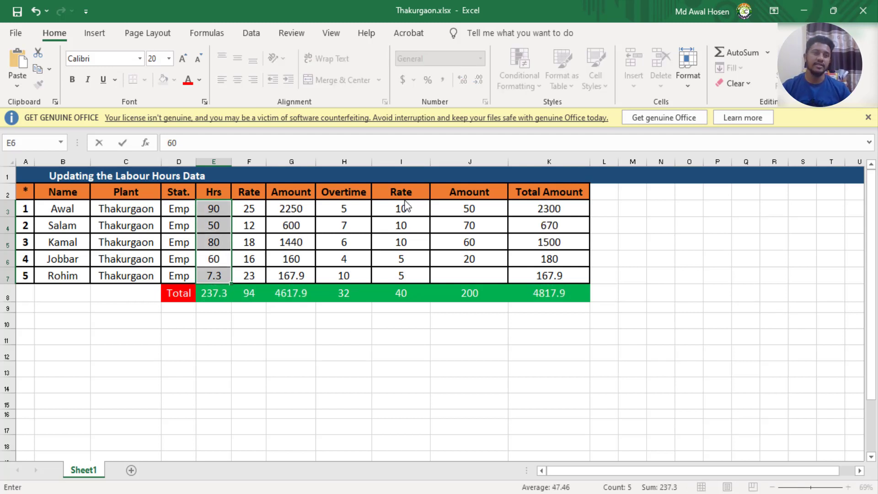
- Save and close Thakurgaon.xlsx, and select the linked Thakurgaon hours E17:E21 in Main File.xlsx
click(18, 35)
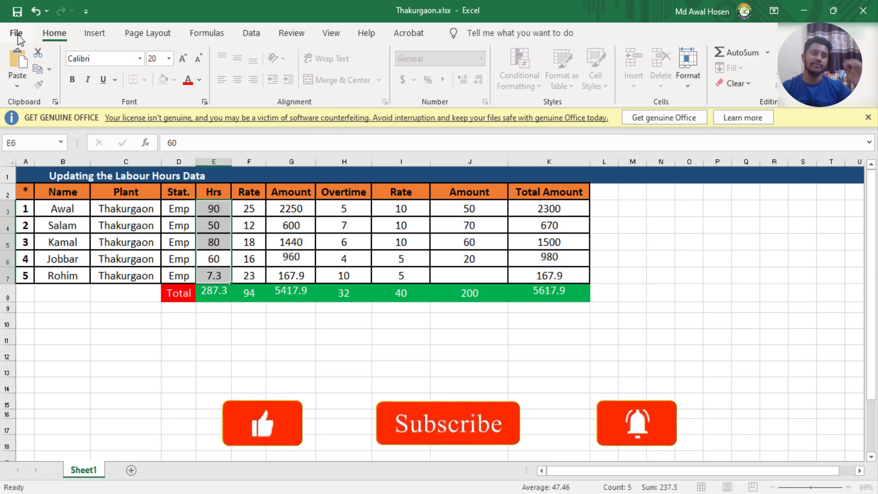
click(40, 185)
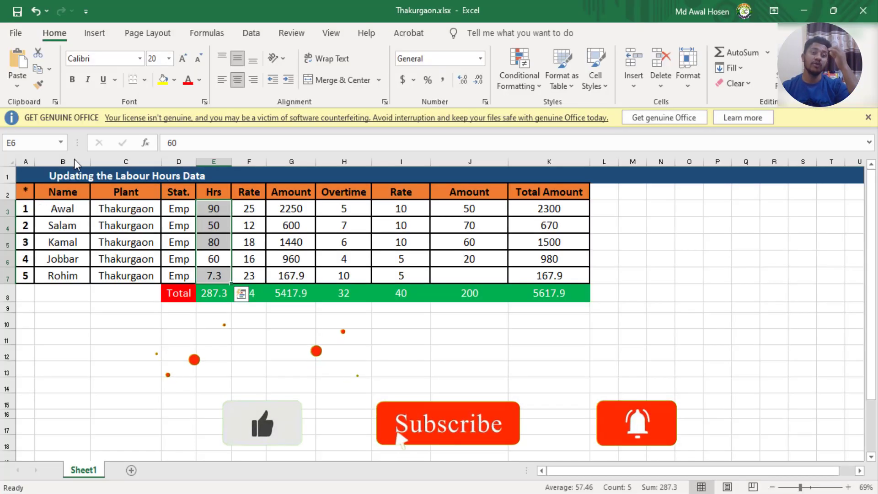
click(870, 10)
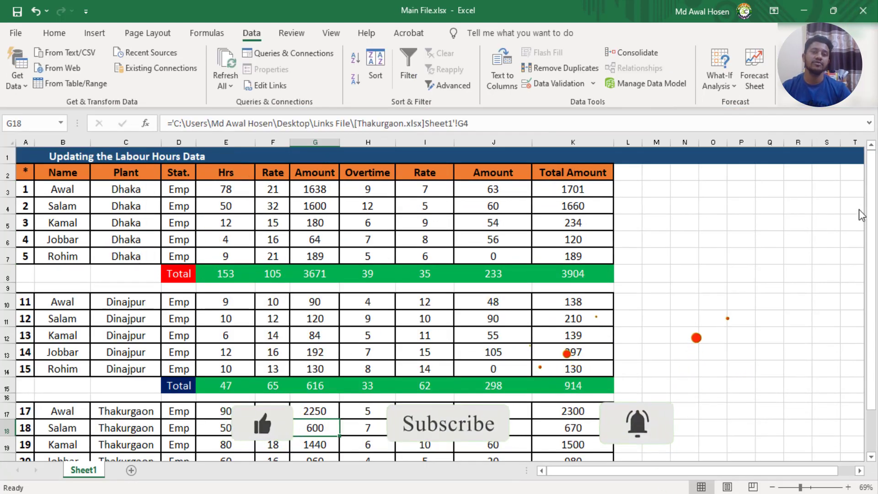
drag(871, 215, 871, 256)
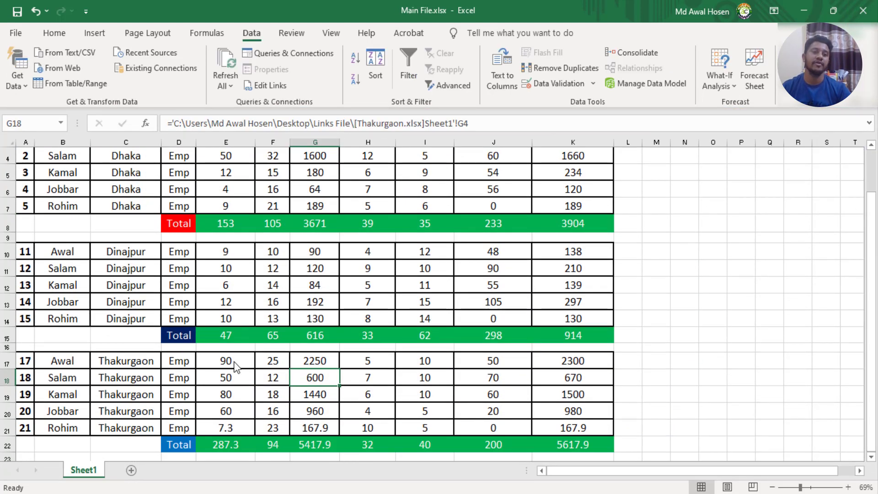
drag(237, 366, 228, 427)
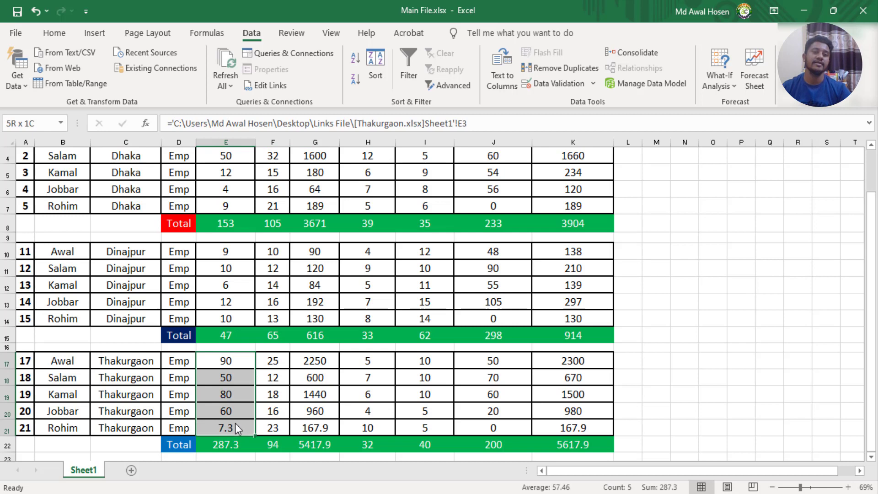
- Update the values of the Dhaka, Dinajpur and Thakurgaon source links through Edit Links
click(262, 84)
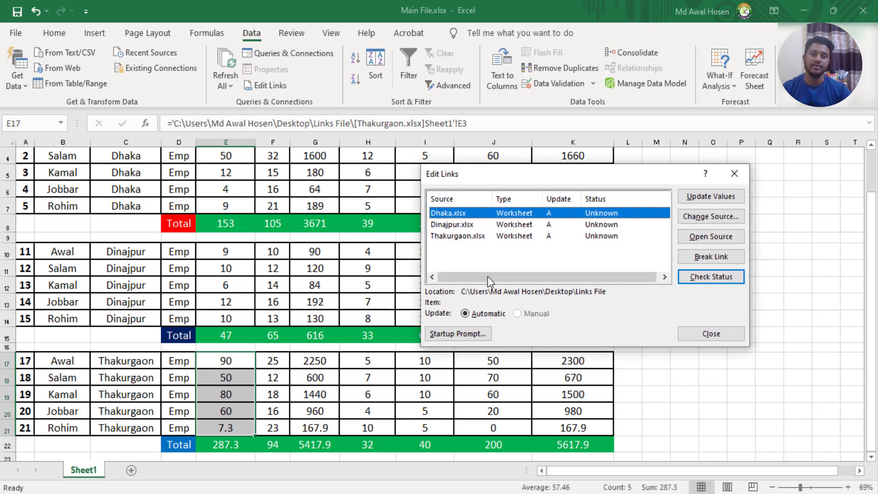
shift+click(479, 237)
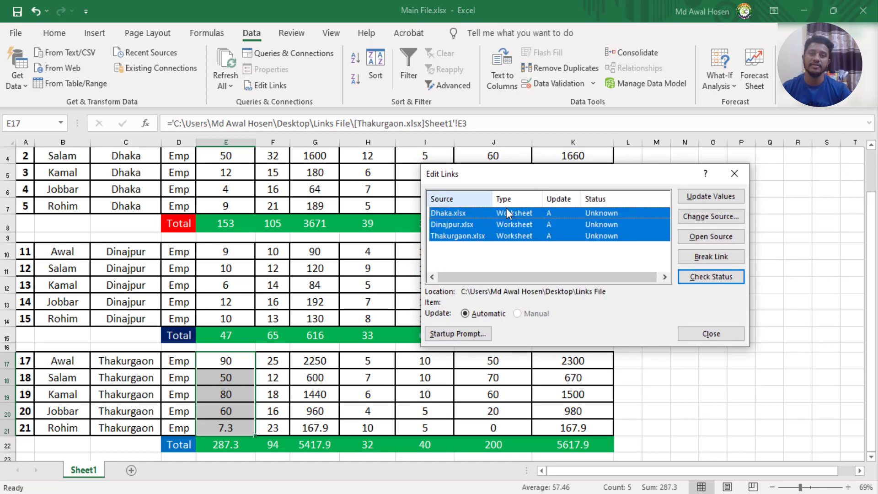
click(612, 256)
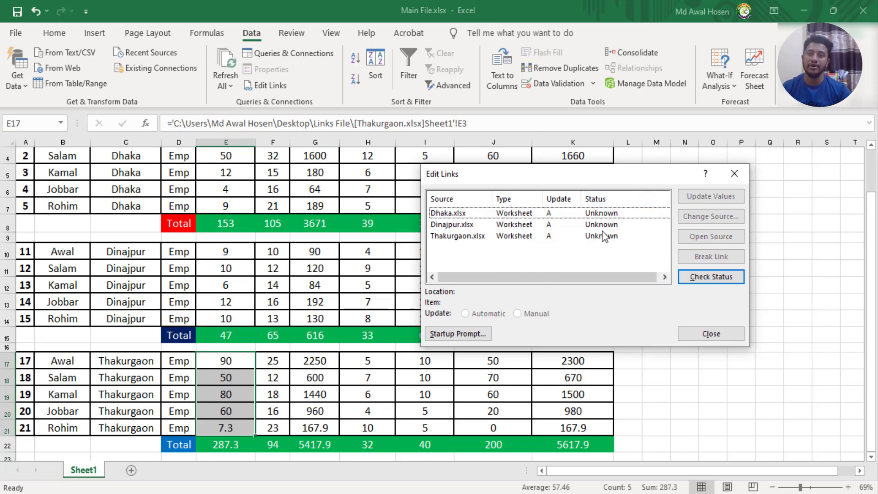
drag(602, 247, 610, 218)
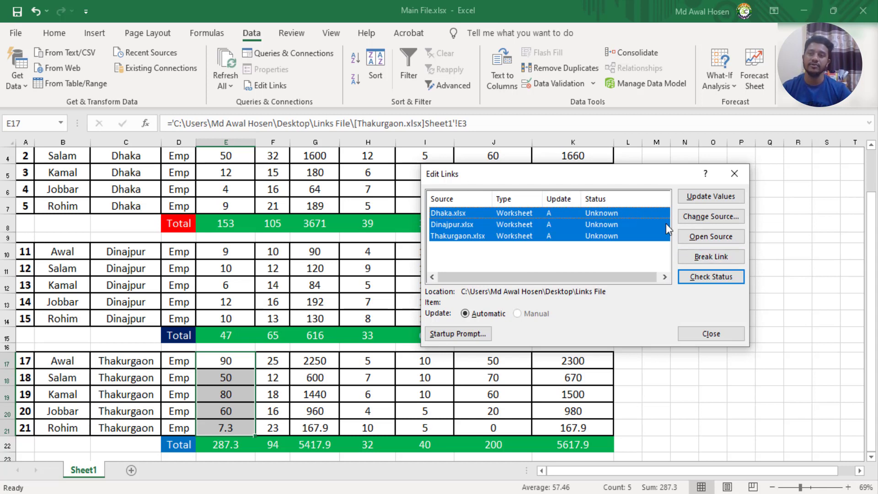
click(713, 197)
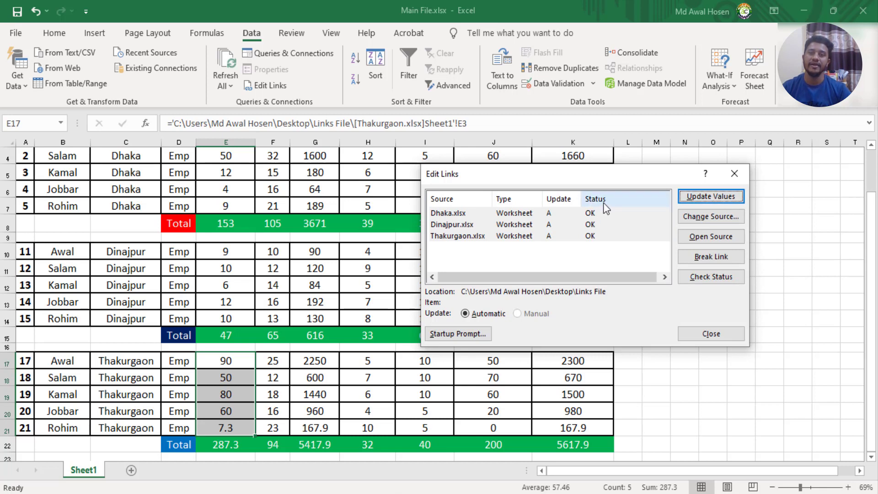
drag(539, 261, 550, 206)
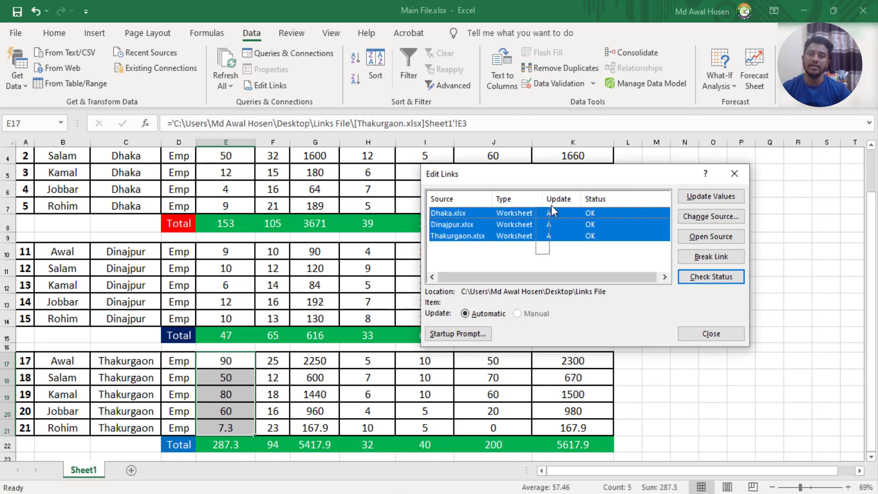
click(731, 221)
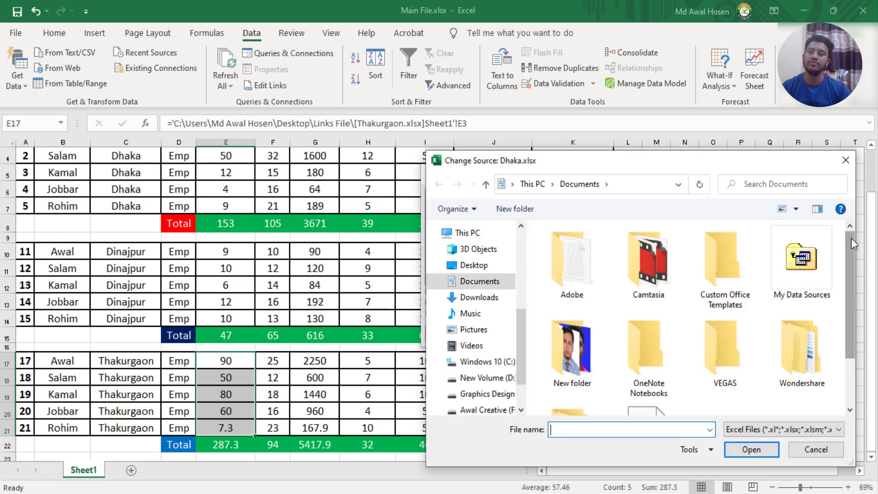
drag(852, 238, 852, 293)
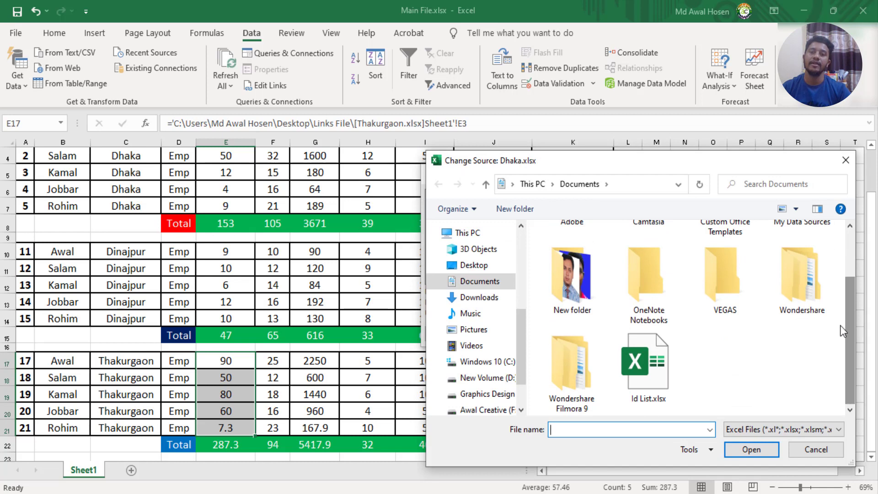
click(478, 266)
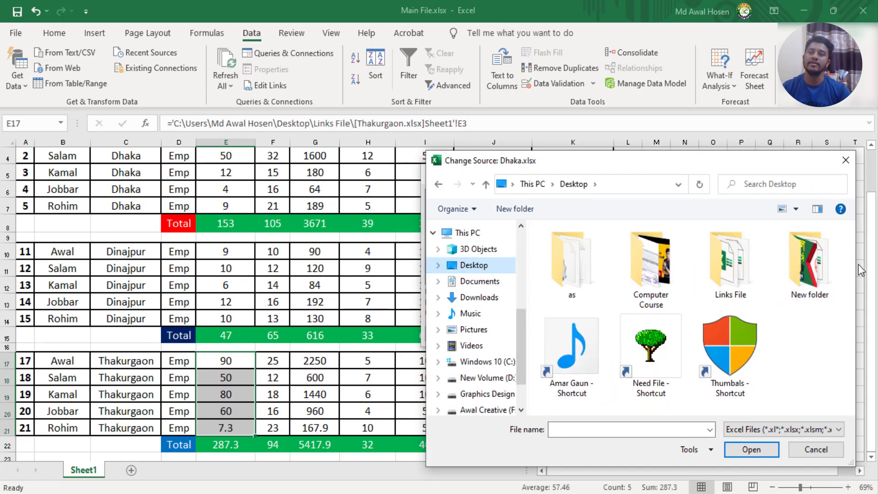
double_click(729, 264)
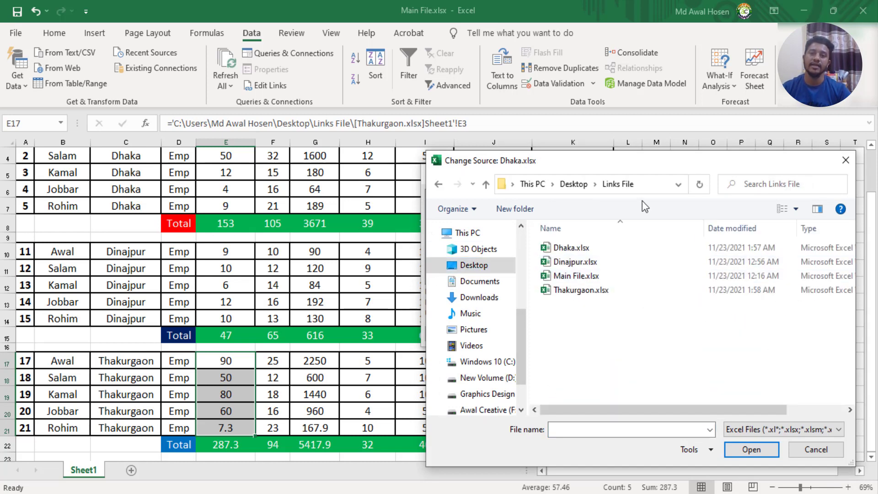
click(599, 291)
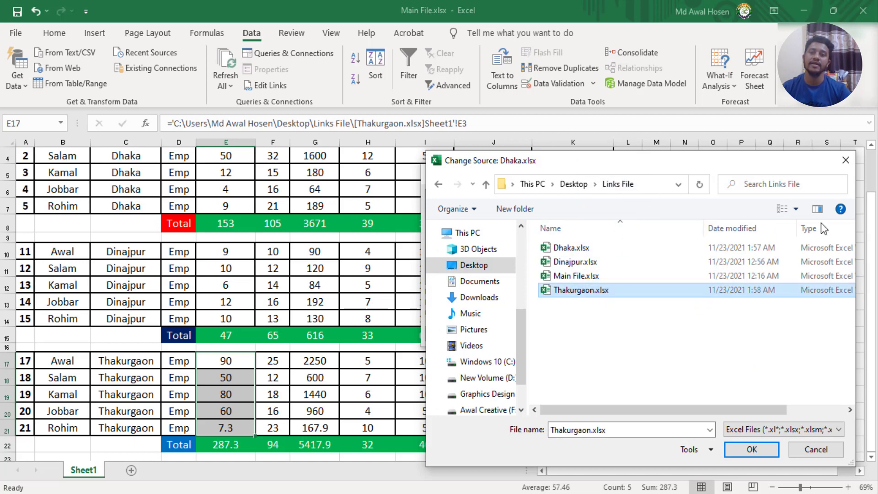
click(851, 160)
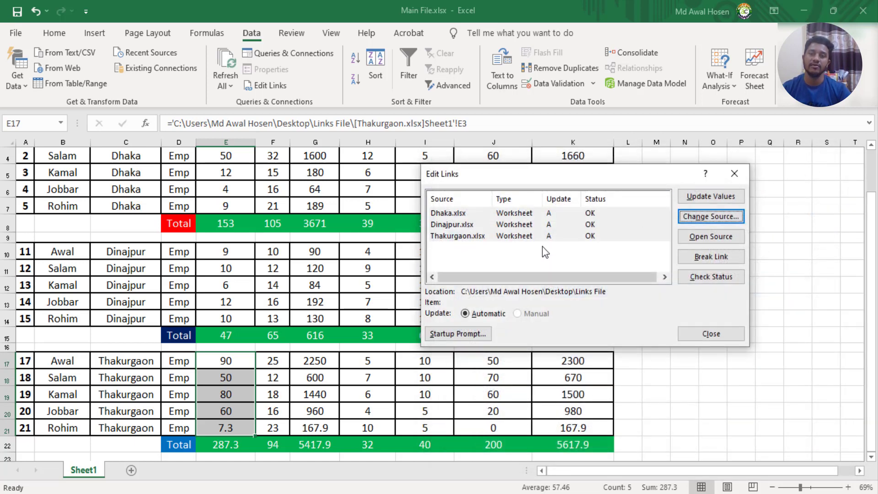
- Open the source workbooks of all three links from Edit Links and close them to return to Main File.xlsx
drag(566, 248, 587, 205)
click(716, 243)
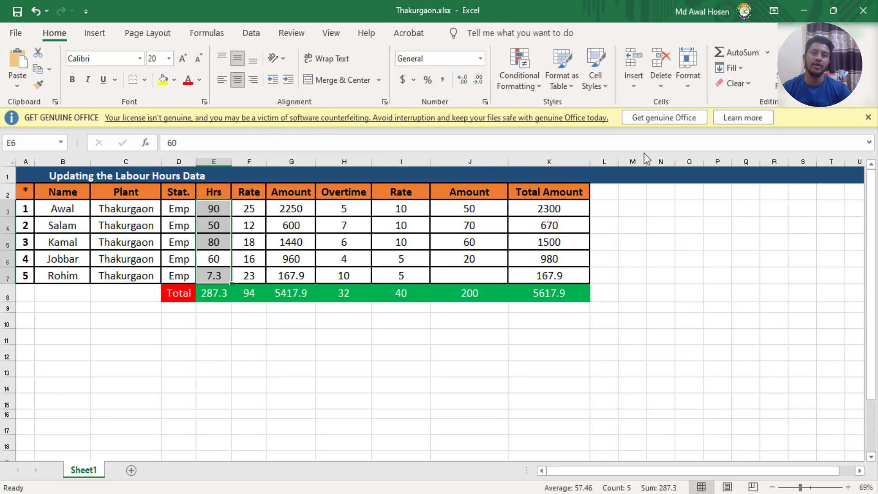
click(865, 11)
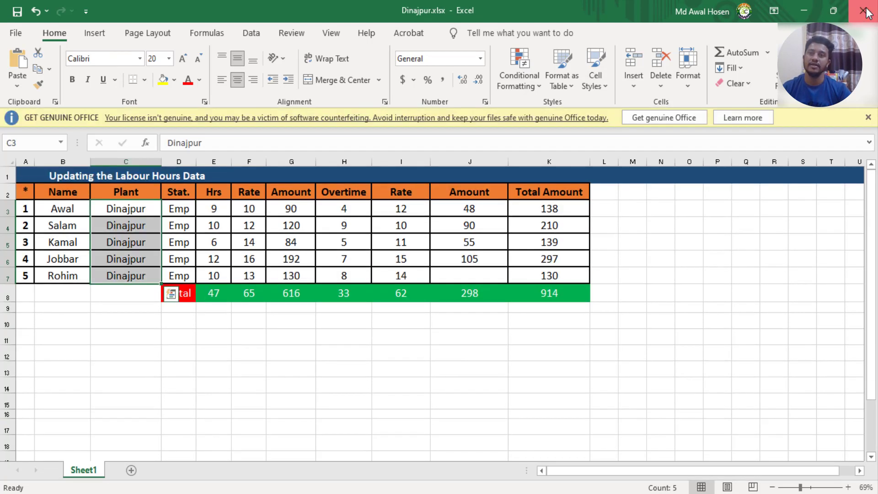
click(864, 11)
click(864, 11)
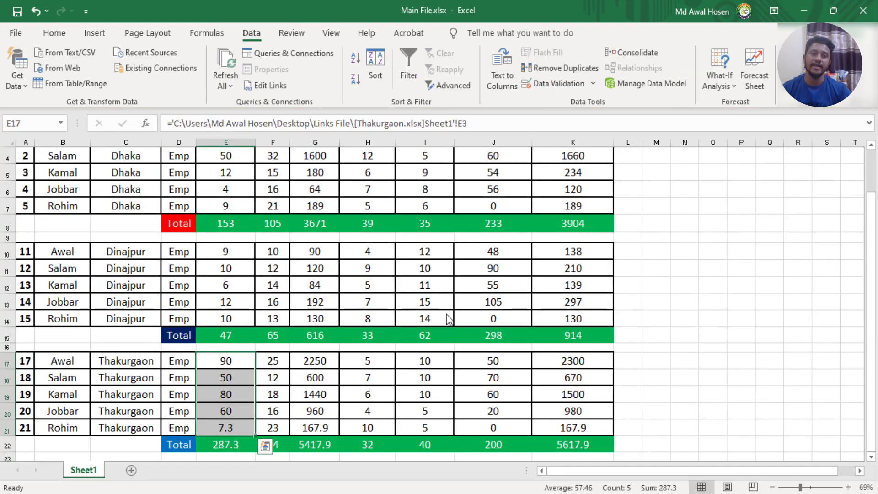
- Inspect the link formulas in cells F6, H6 and H5 of the Dhaka block
drag(871, 232, 872, 215)
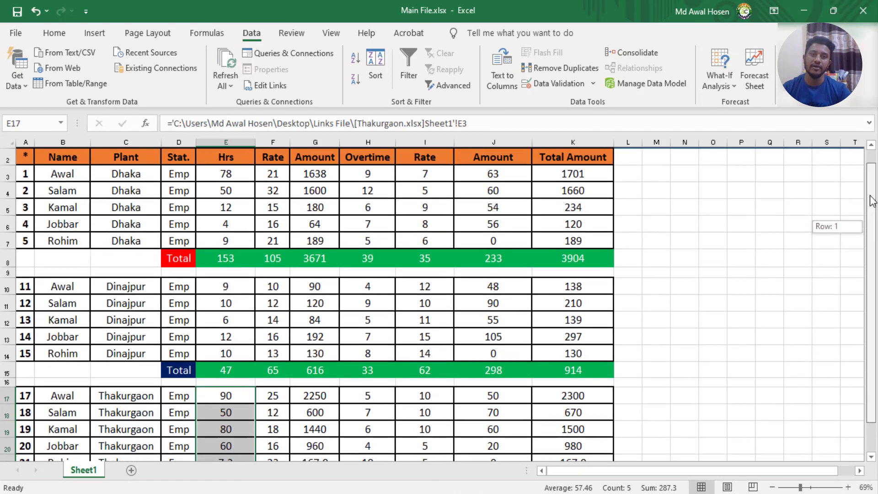
click(281, 229)
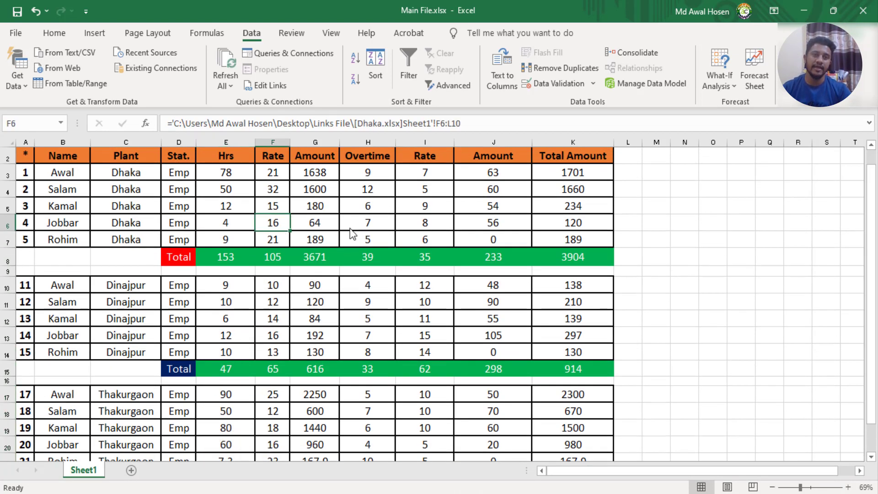
click(391, 222)
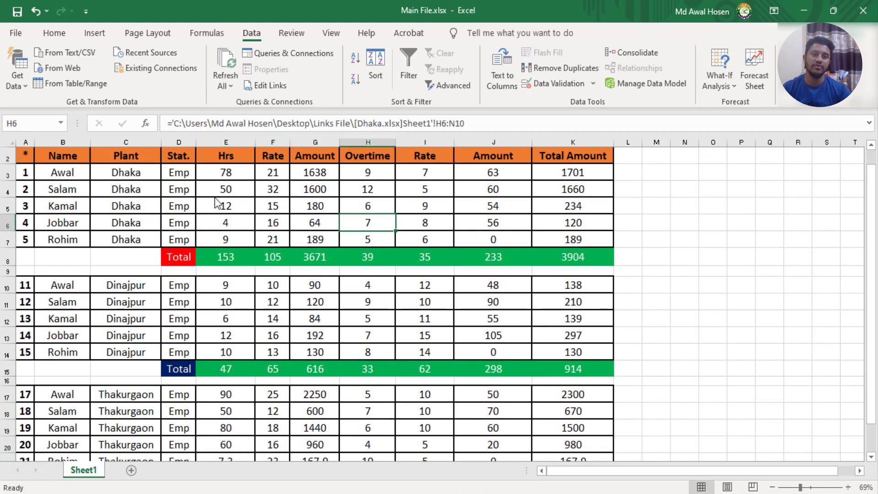
click(368, 206)
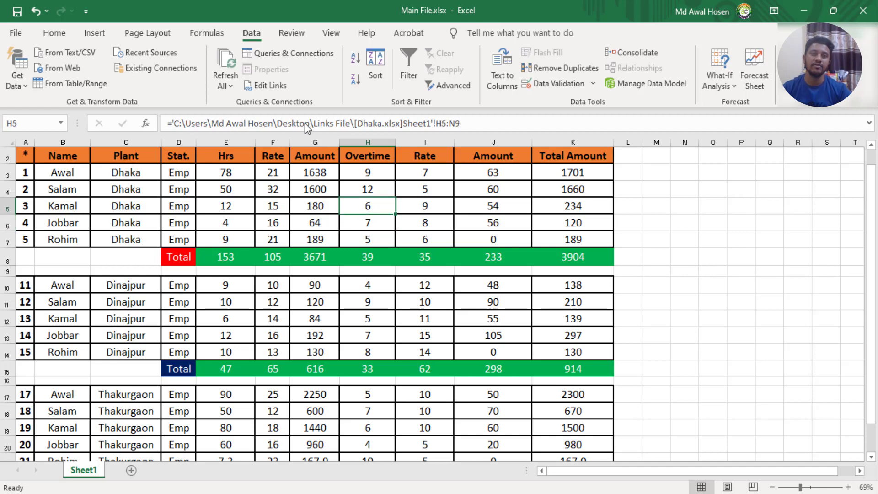
- Update the values of only the Dhaka.xlsx link through Edit Links
click(265, 87)
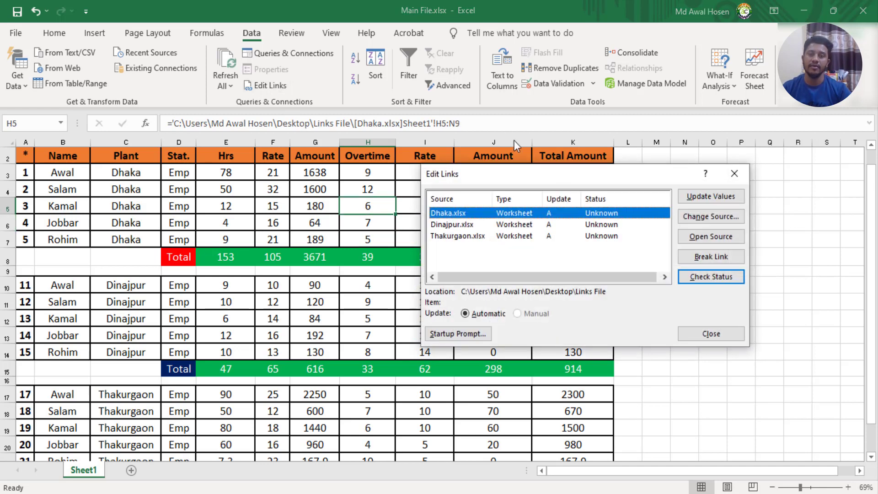
drag(583, 176, 606, 171)
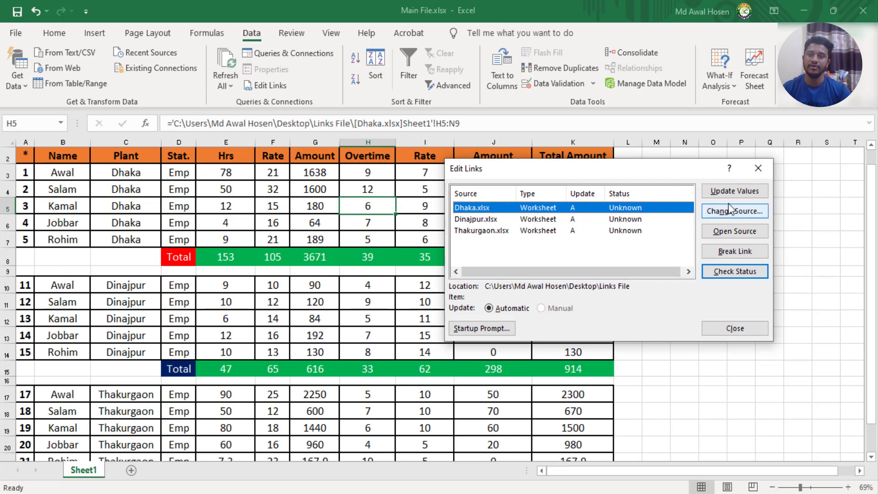
click(736, 192)
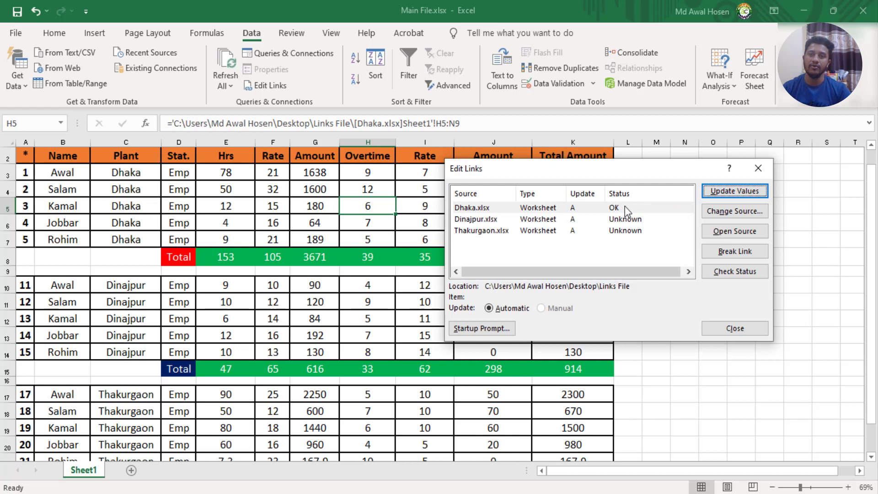
- Open the Dhaka.xlsx source from Edit Links, review its data range E3:K7 and close the workbook
click(475, 209)
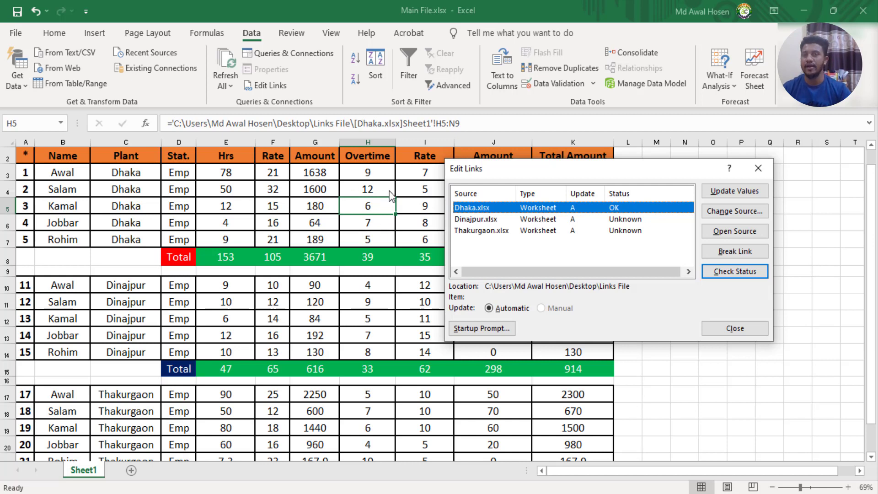
click(744, 233)
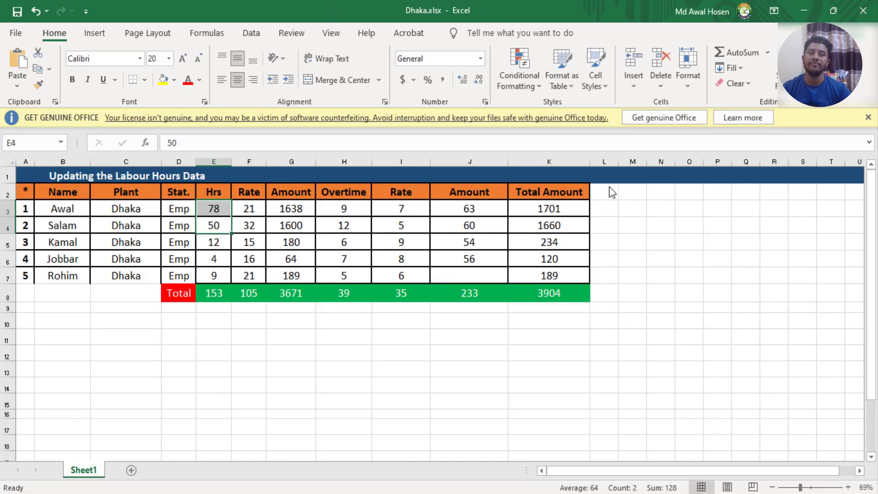
drag(220, 212, 532, 271)
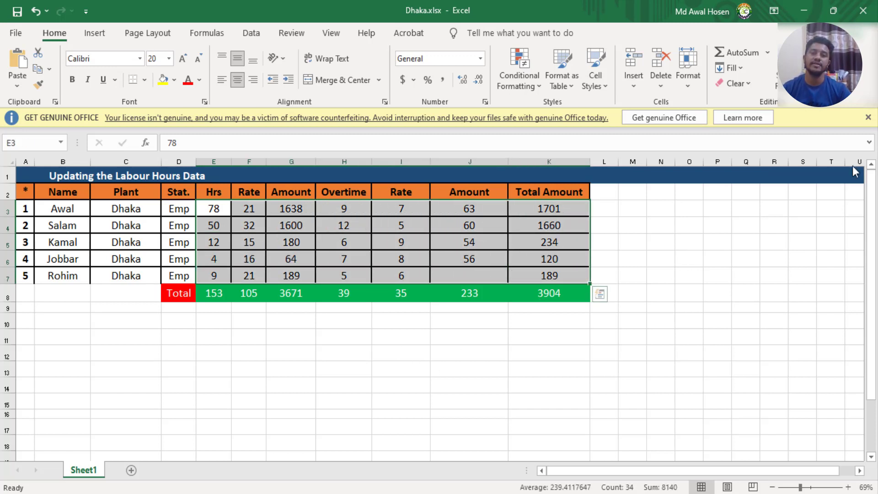
click(863, 10)
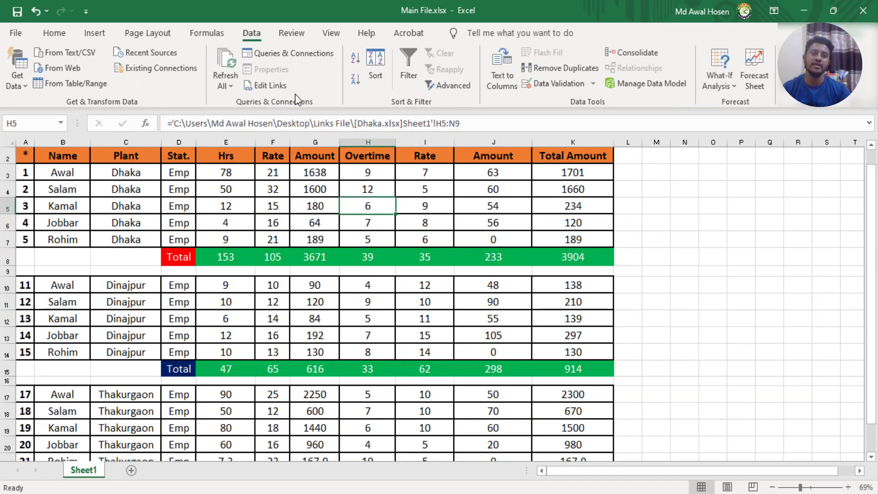
- Break the Dhaka.xlsx link through Edit Links, converting the Dhaka block's external references to their existing values
click(276, 83)
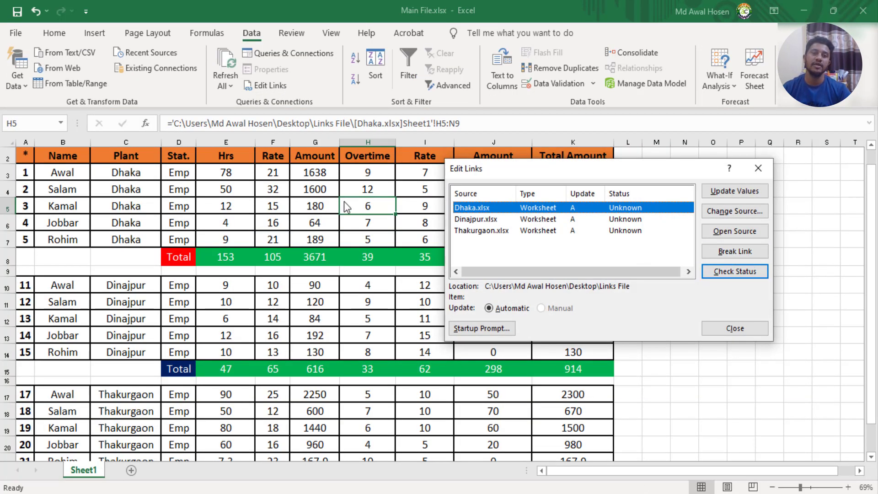
click(545, 251)
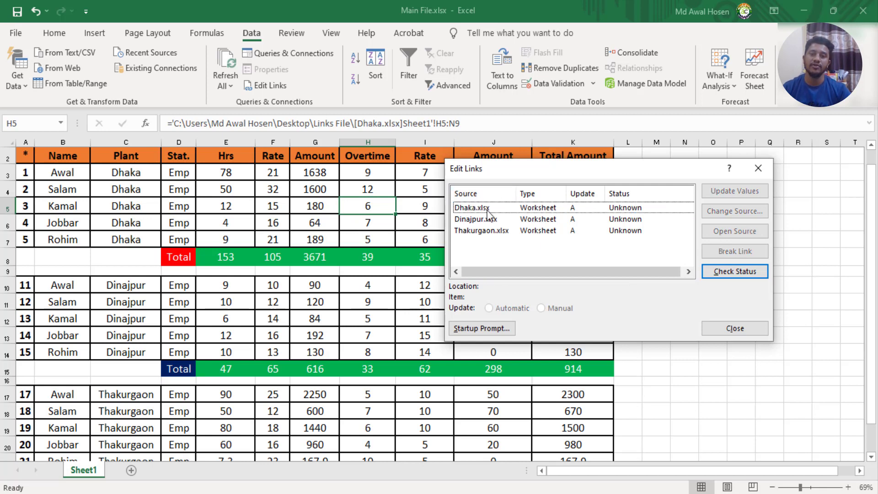
click(486, 209)
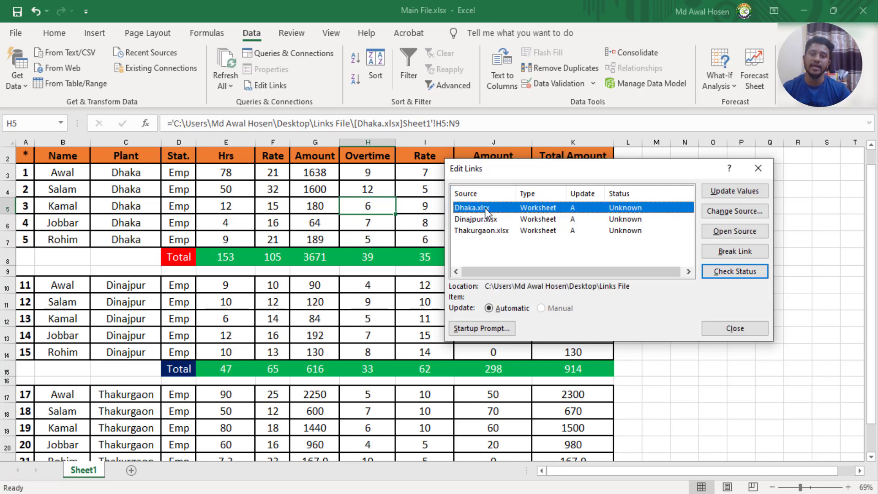
click(744, 252)
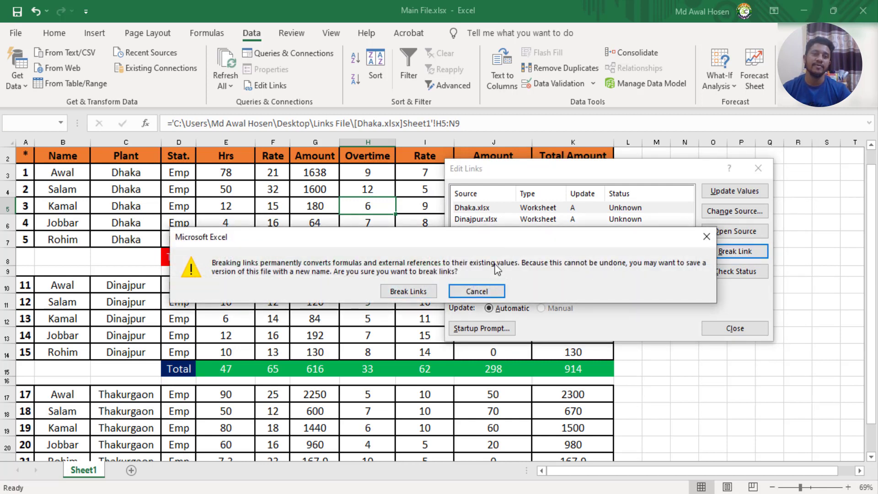
click(409, 292)
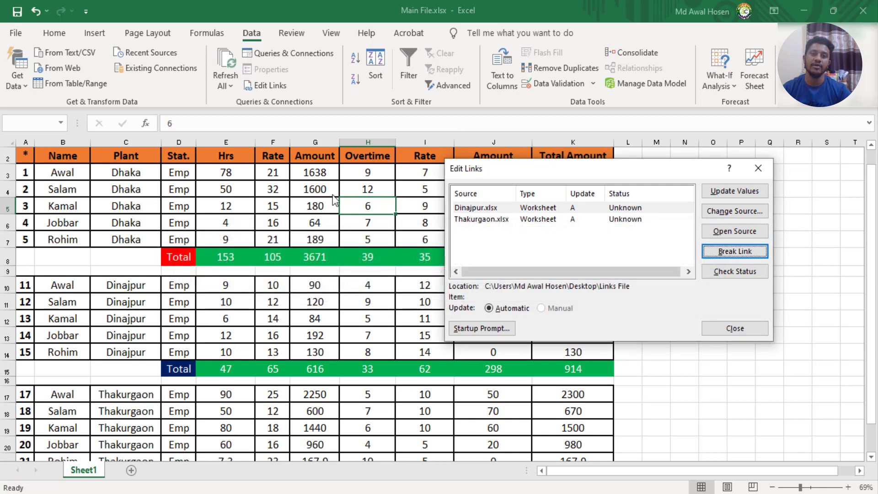
click(762, 170)
click(375, 192)
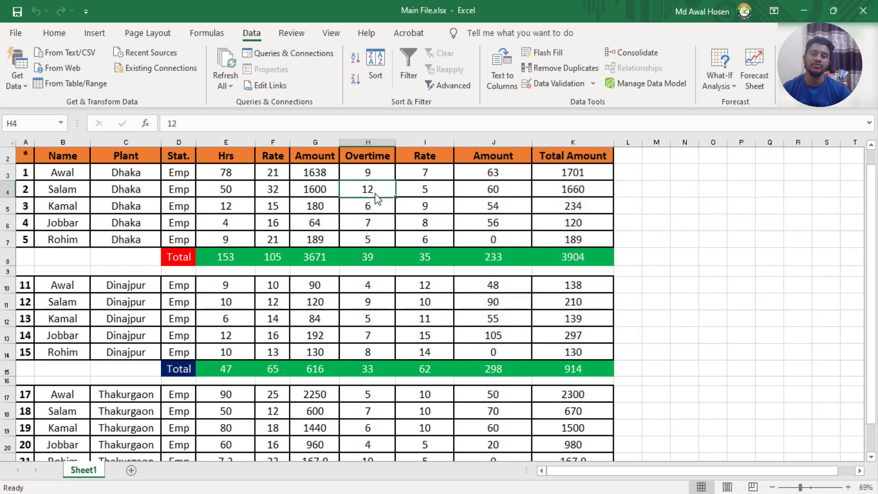
text(i)
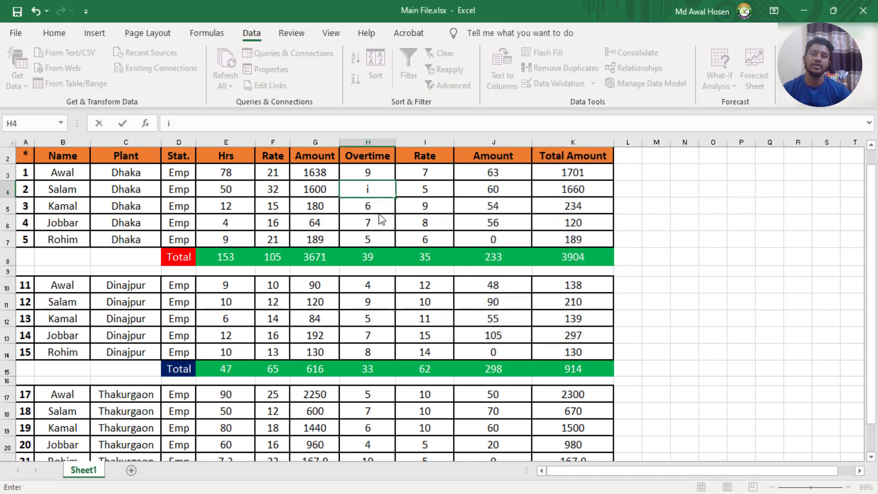
key(BackSpace)
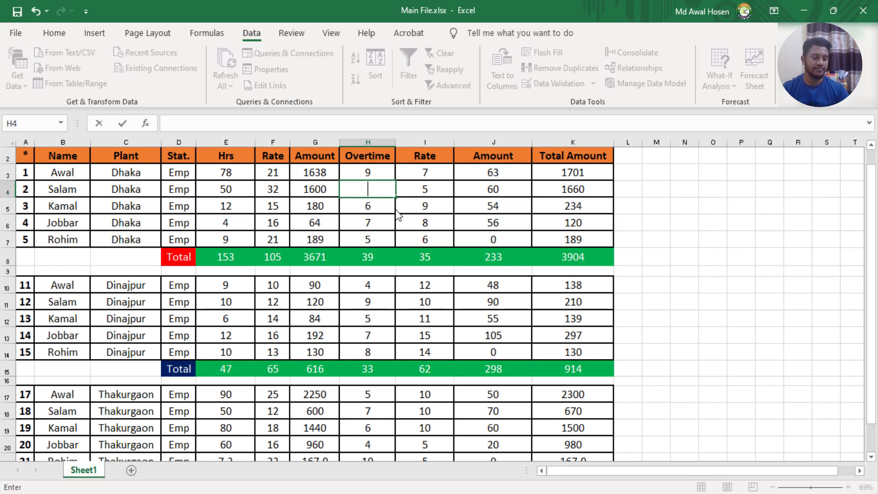
key(ctrl+z)
click(676, 244)
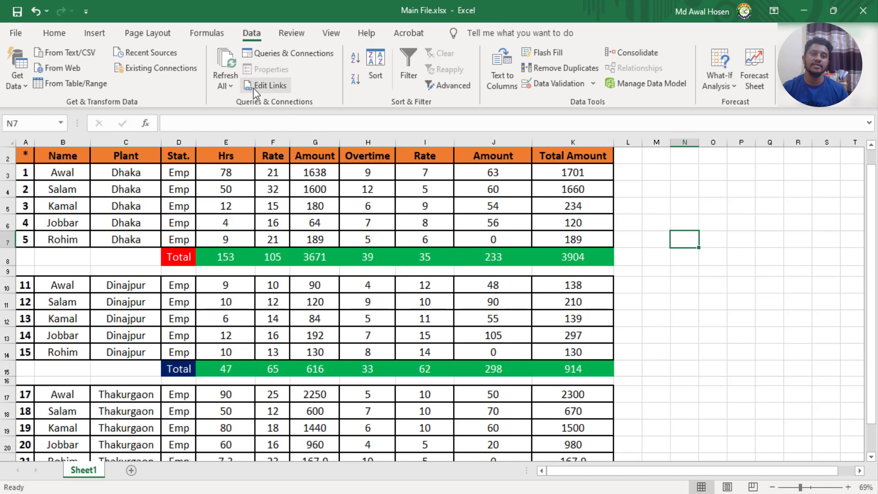
- Review the Startup Prompt options for updating links in Edit Links and close the dialogs without changing anything
click(276, 88)
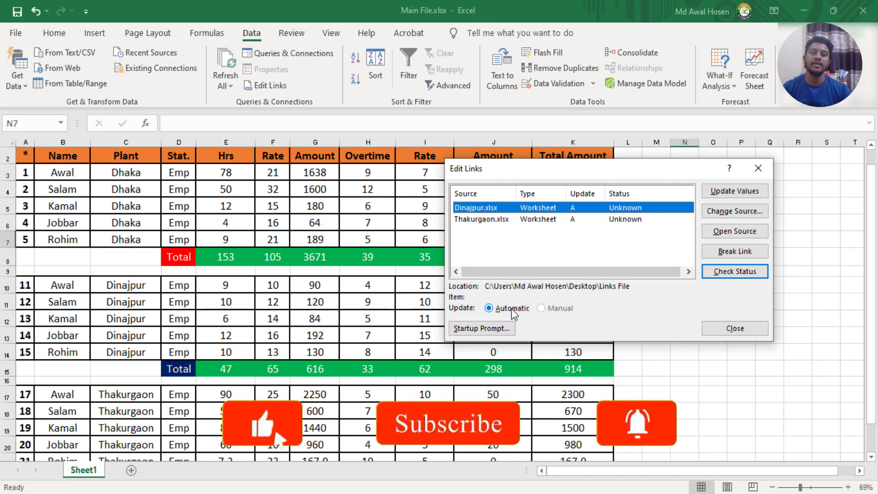
click(479, 329)
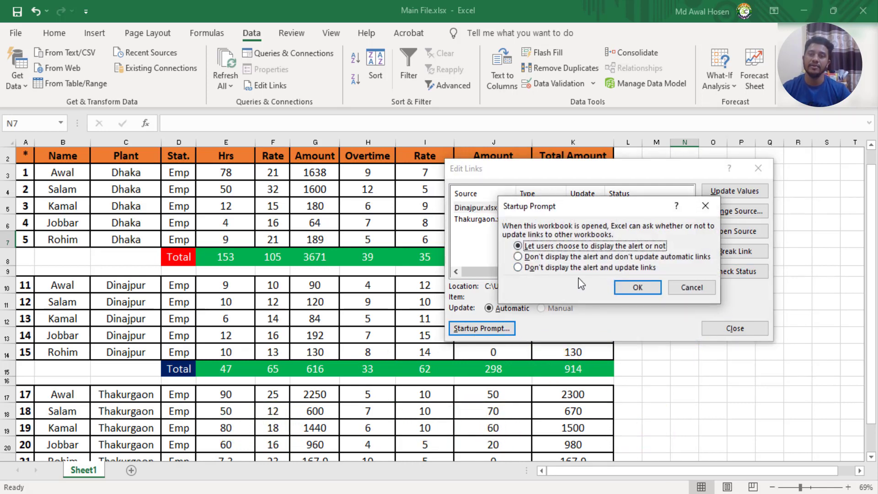
click(701, 208)
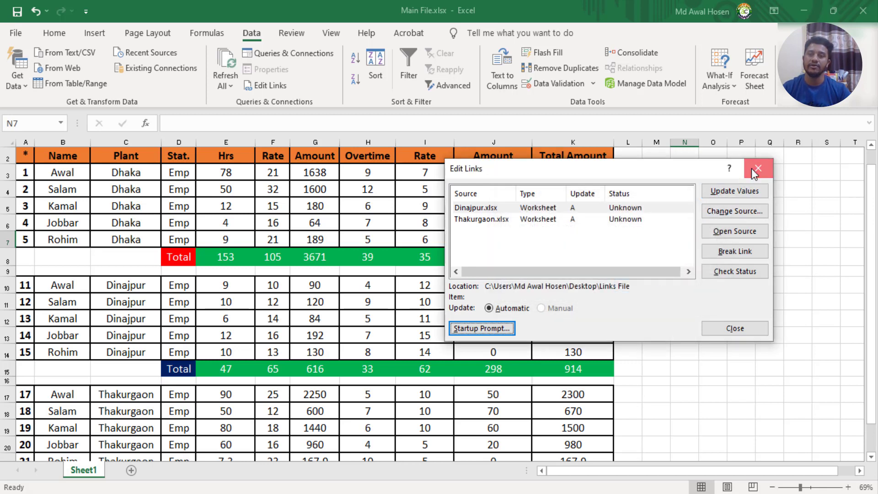
click(758, 169)
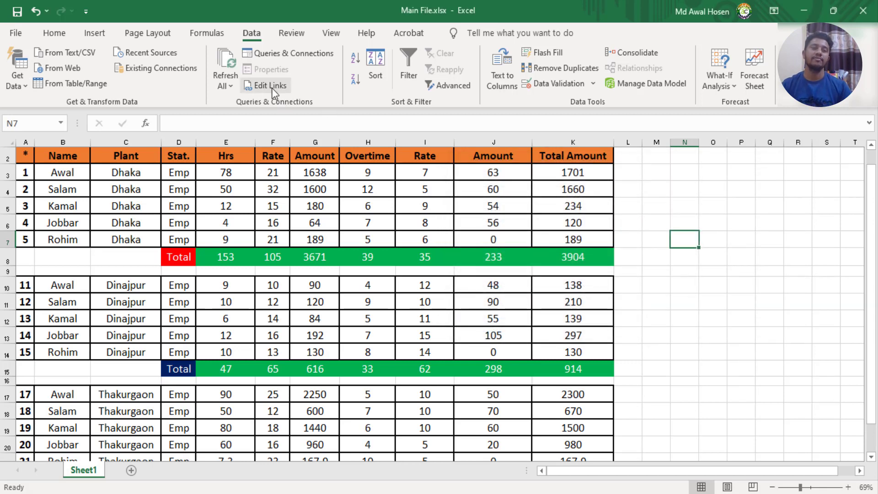